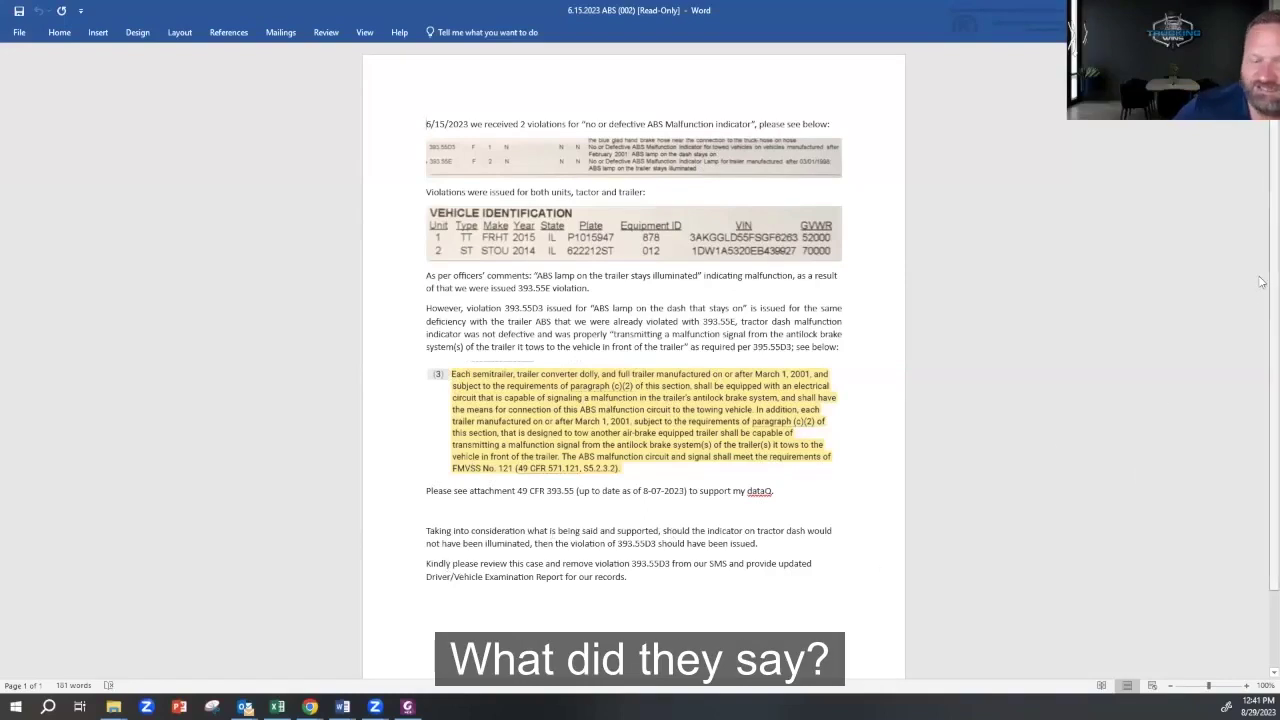
# Step: Delete the blank line after the dataQ sentence and start a new paragraph after 'issued.'
pyautogui.scroll(-2, 1262, 283)
pyautogui.scroll(2, 1262, 283)
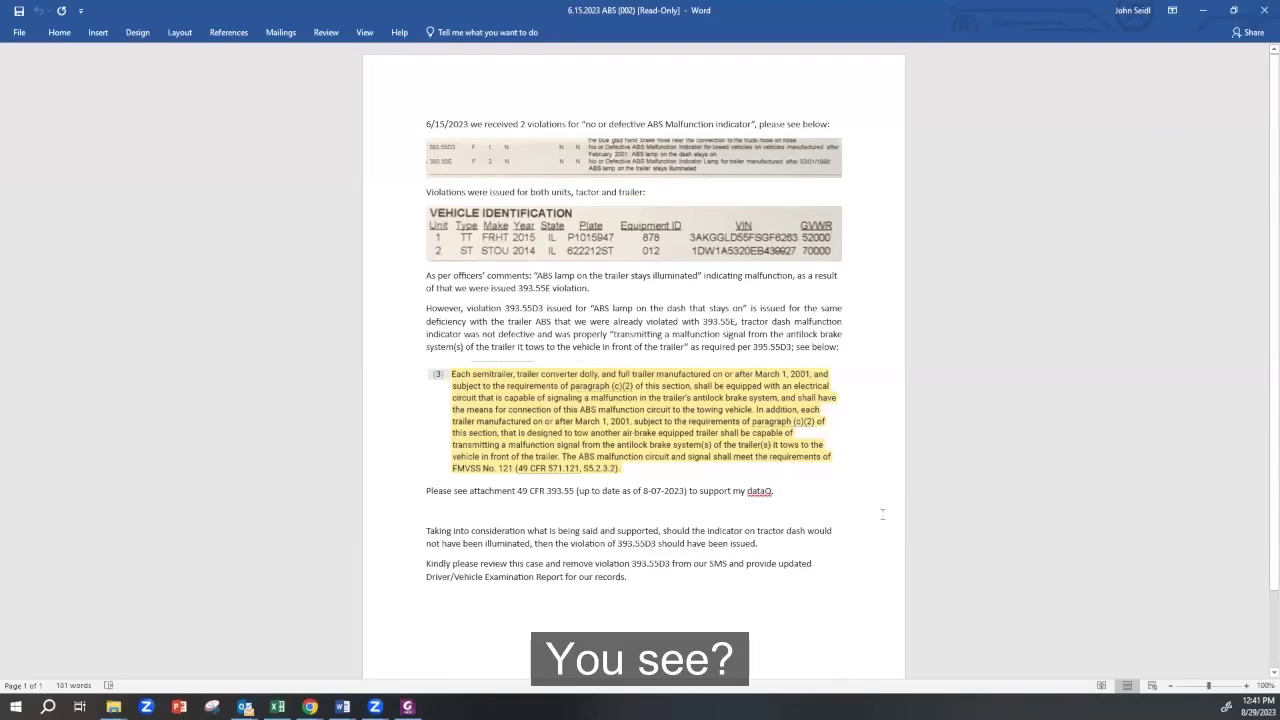
pyautogui.press('Delete')
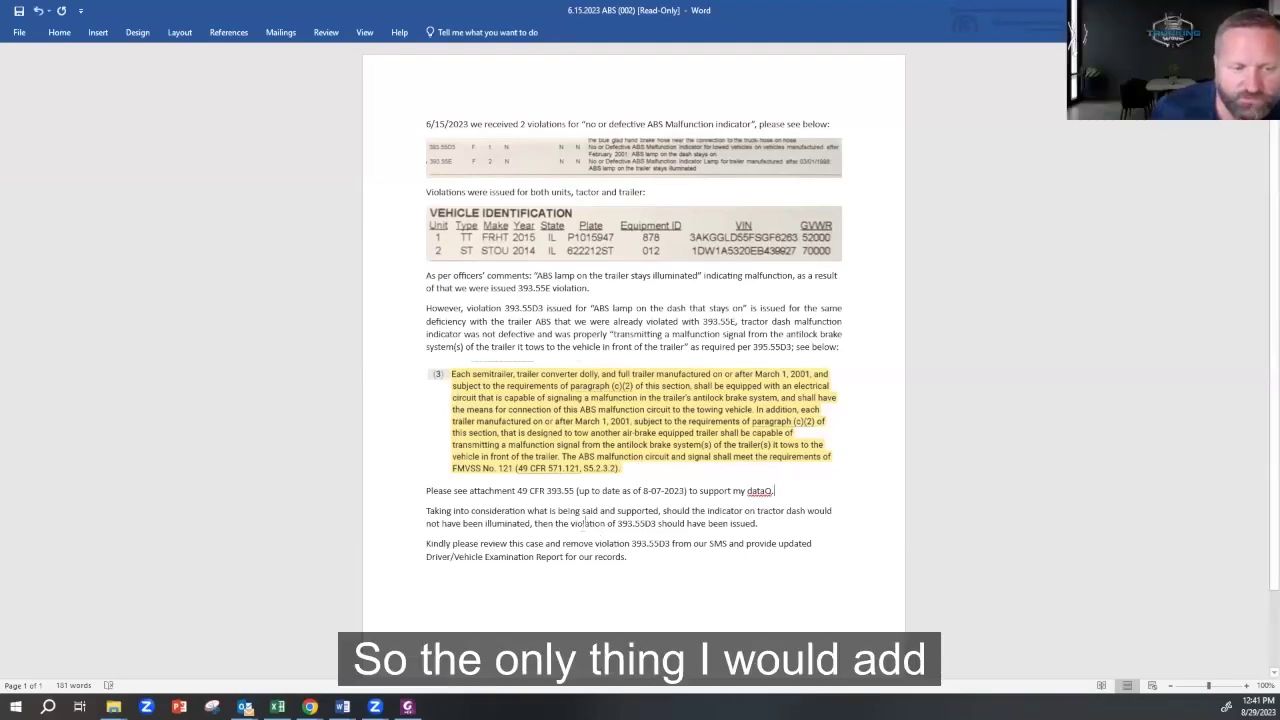
pyautogui.moveTo(426, 510); pyautogui.dragTo(766, 530)
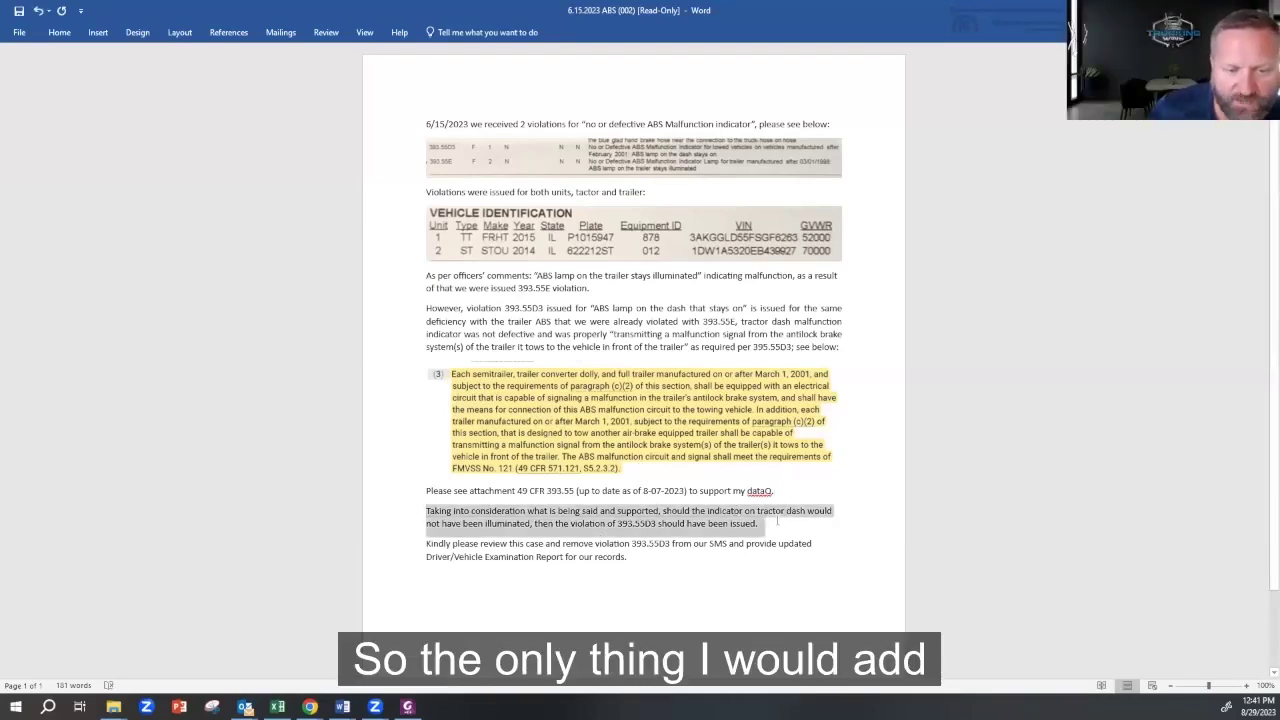
pyautogui.click(773, 523)
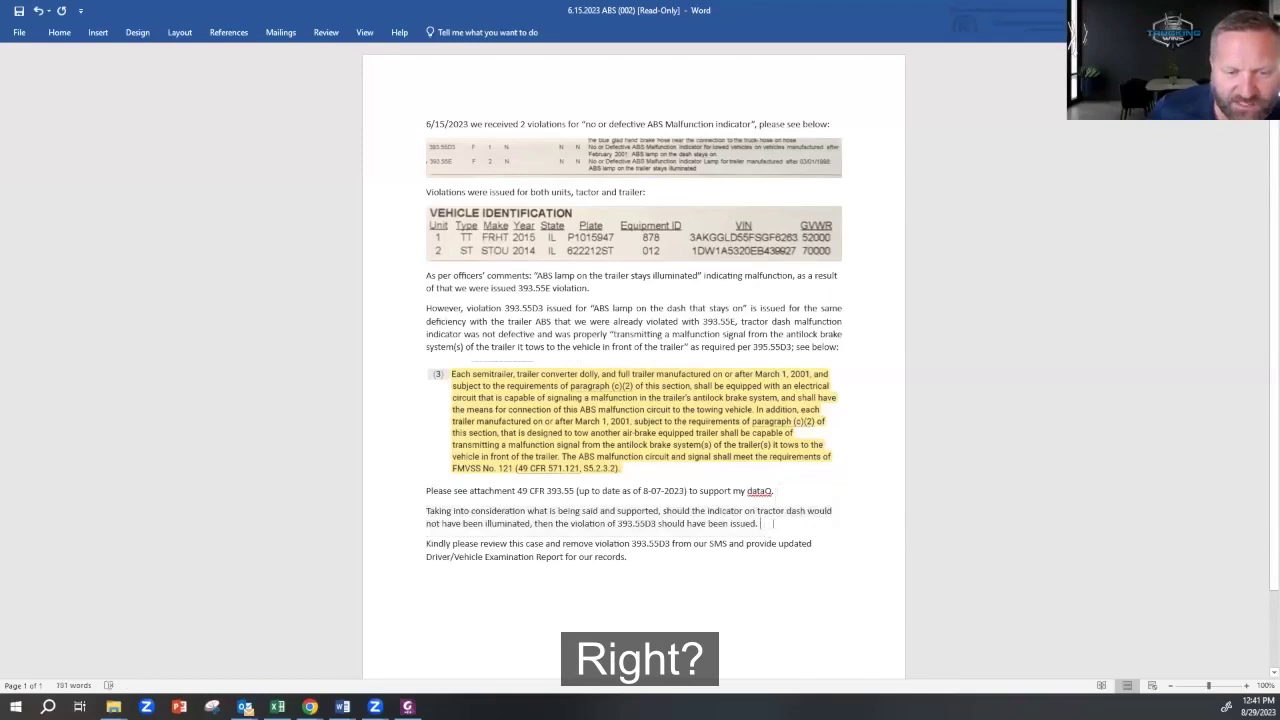
pyautogui.moveTo(773, 523); pyautogui.dragTo(426, 510)
pyautogui.click(426, 510)
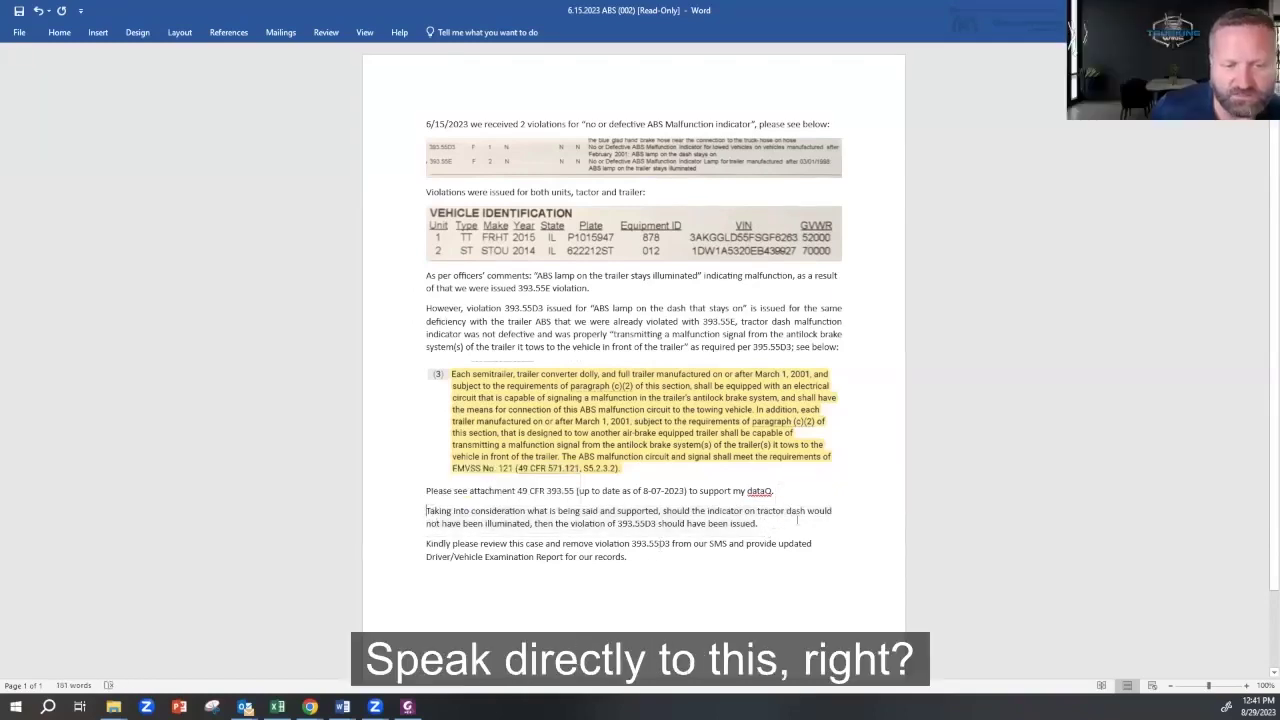
pyautogui.click(797, 522)
pyautogui.press('Return')
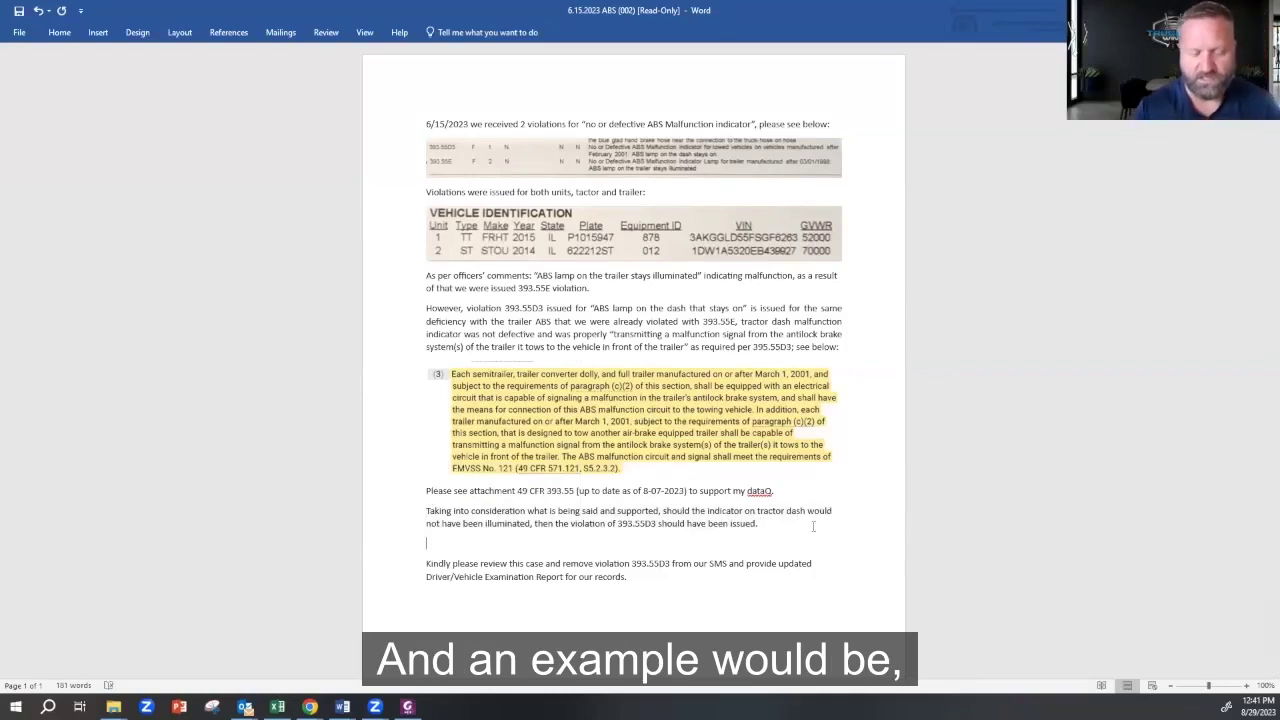
# Step: Type 'In all, the tractor light was not functioning improperly.' and insert 'ABS dash' after 'tractor'
pyautogui.write('In all, the ')
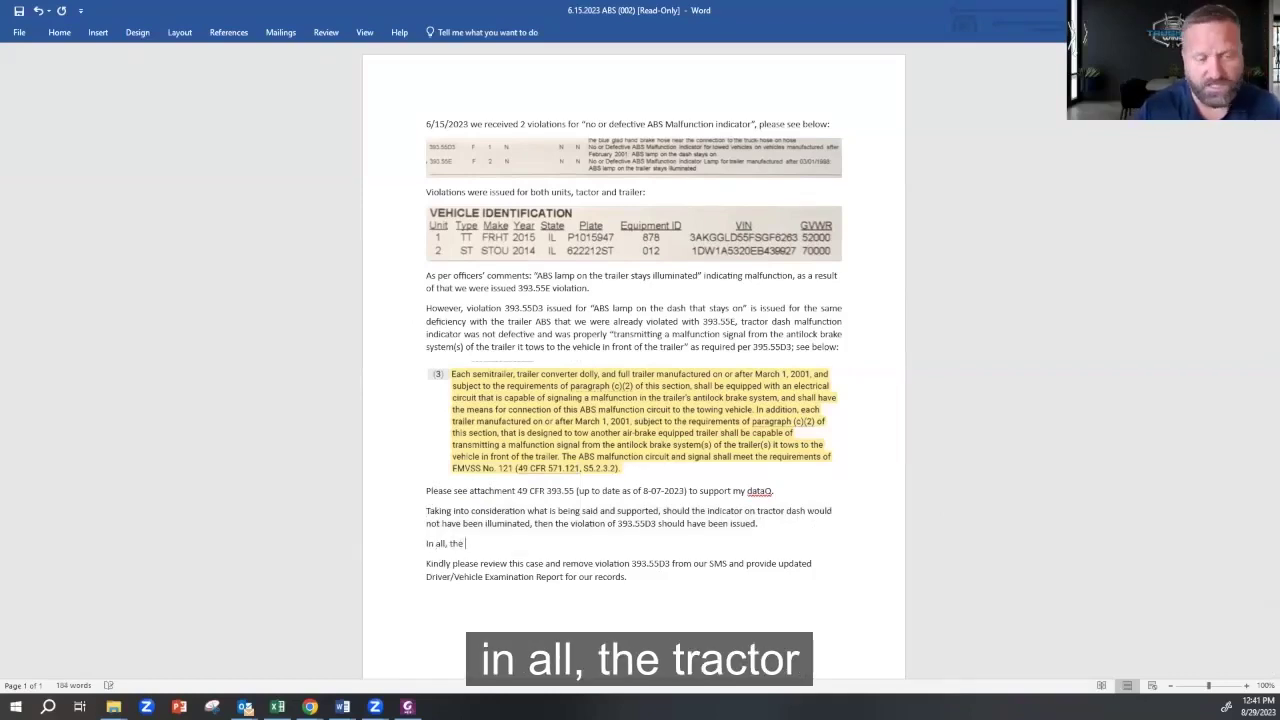
pyautogui.write('tractor ligh')
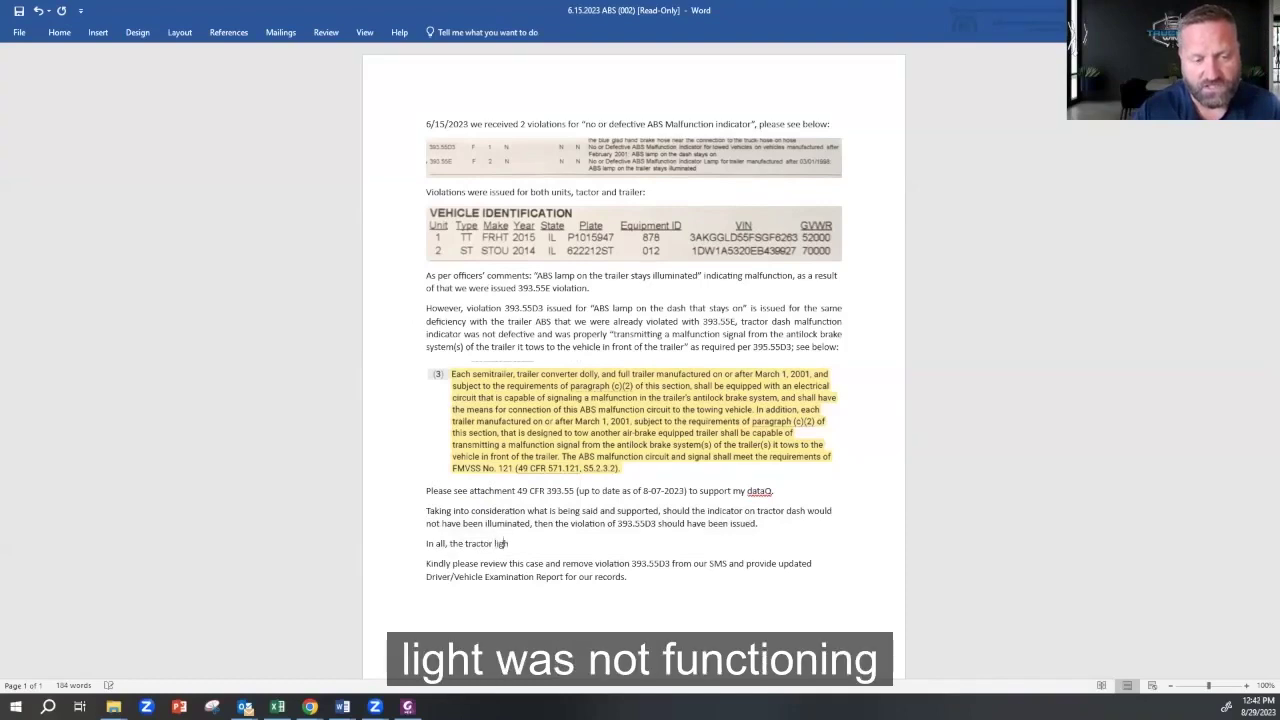
pyautogui.write('t was not fu')
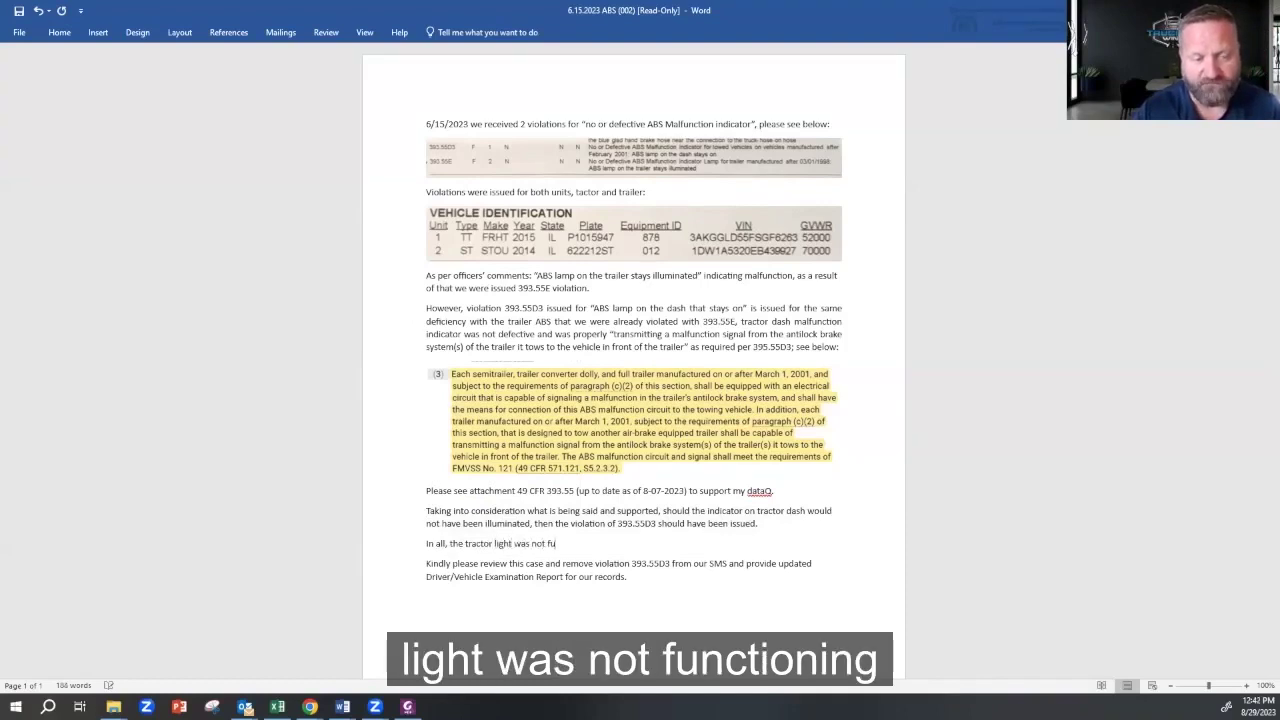
pyautogui.write('nctioning impro')
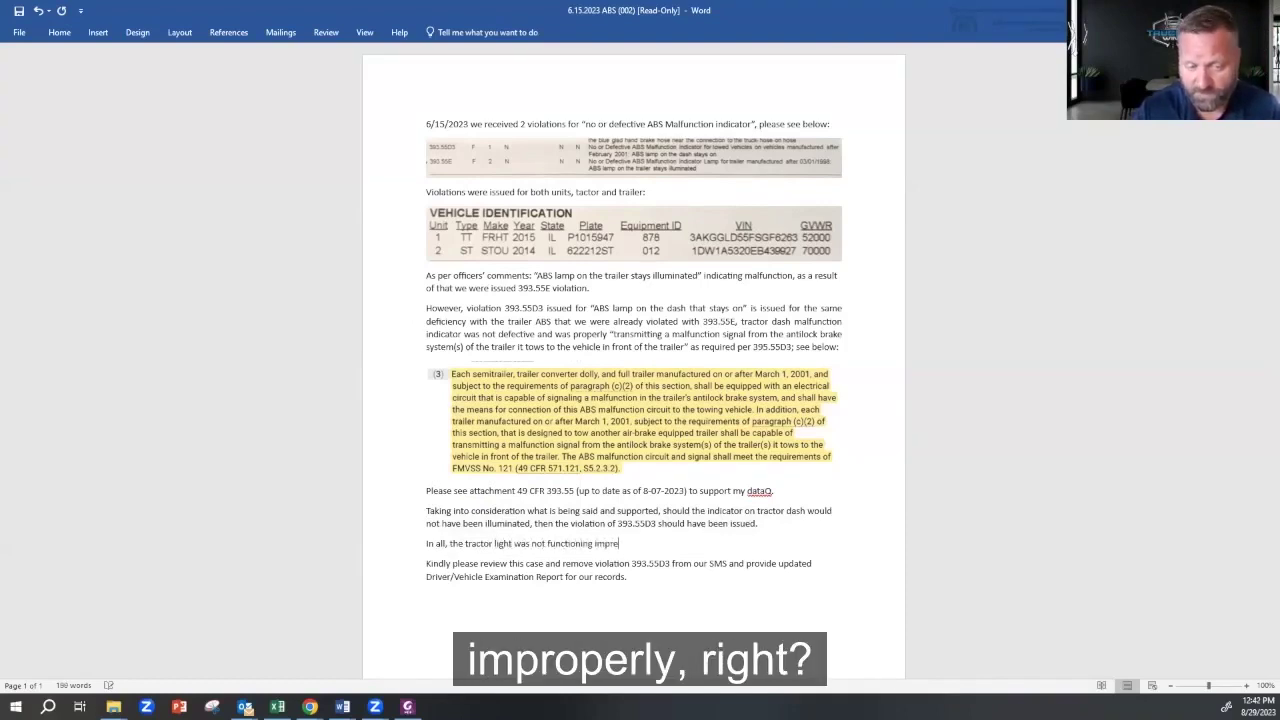
pyautogui.write('perly.')
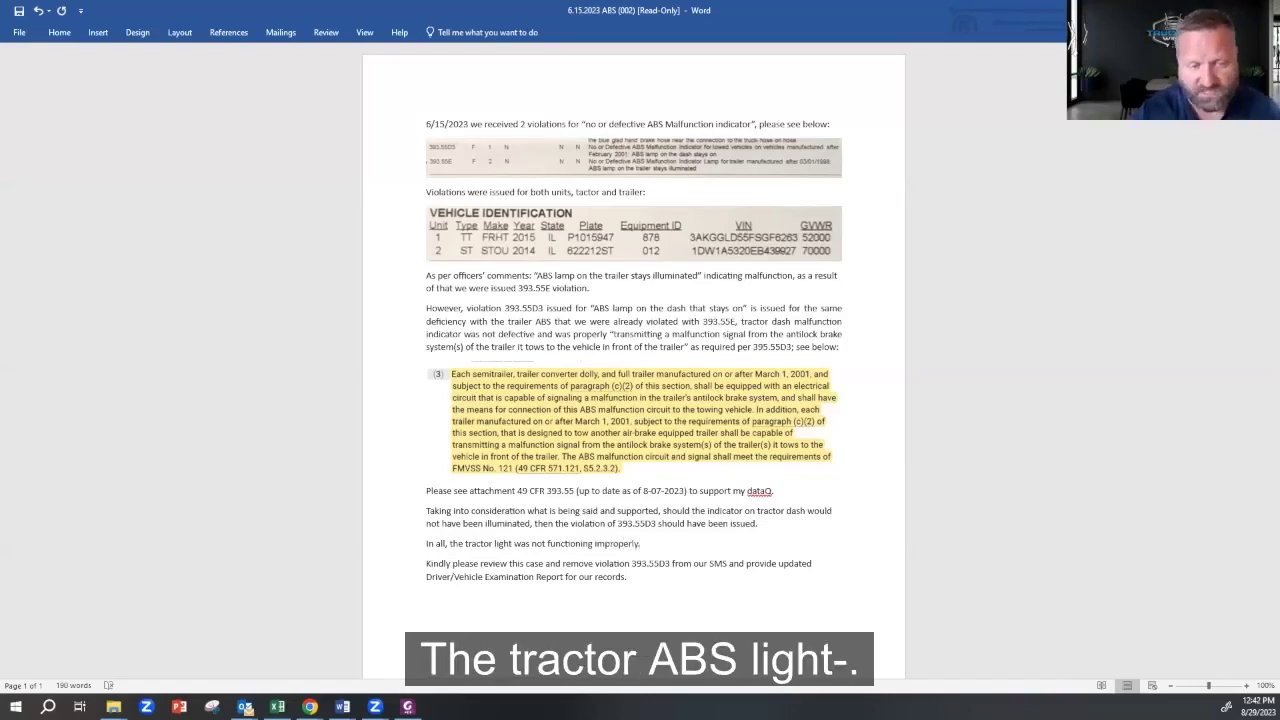
pyautogui.click(513, 543)
pyautogui.write('ABS ')
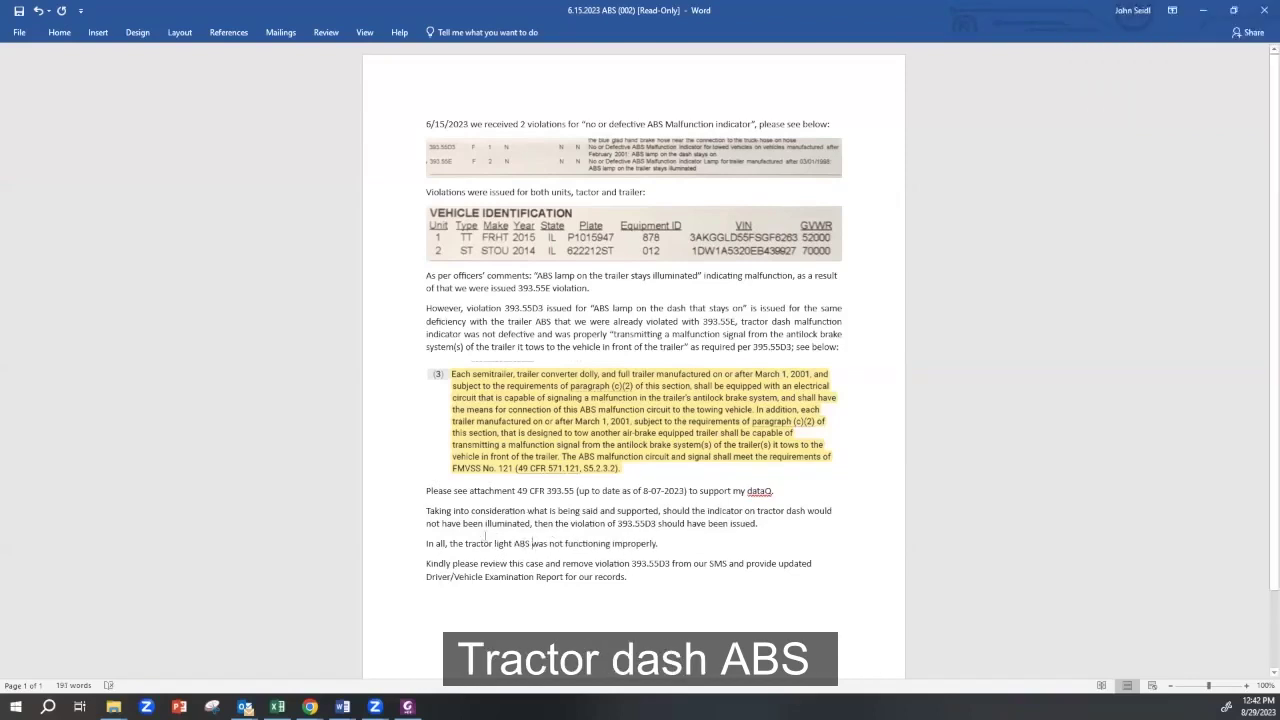
pyautogui.write('dash')
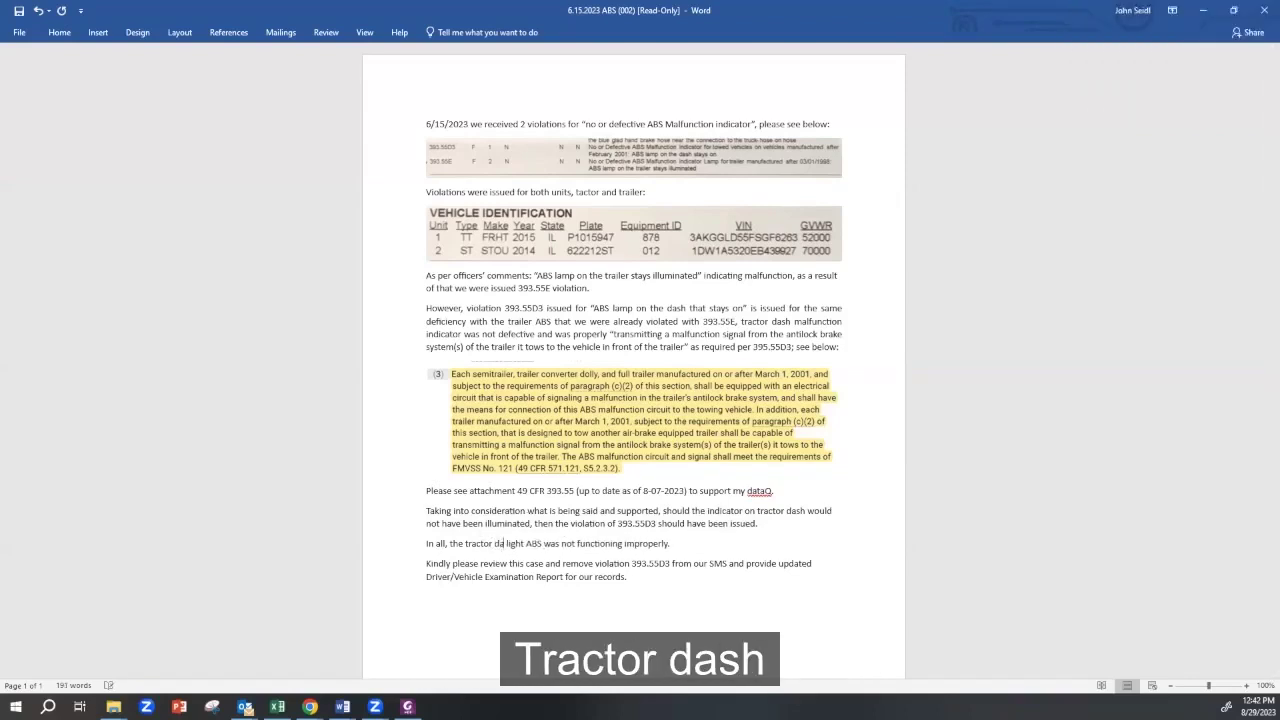
pyautogui.moveTo(521, 543); pyautogui.dragTo(494, 543)
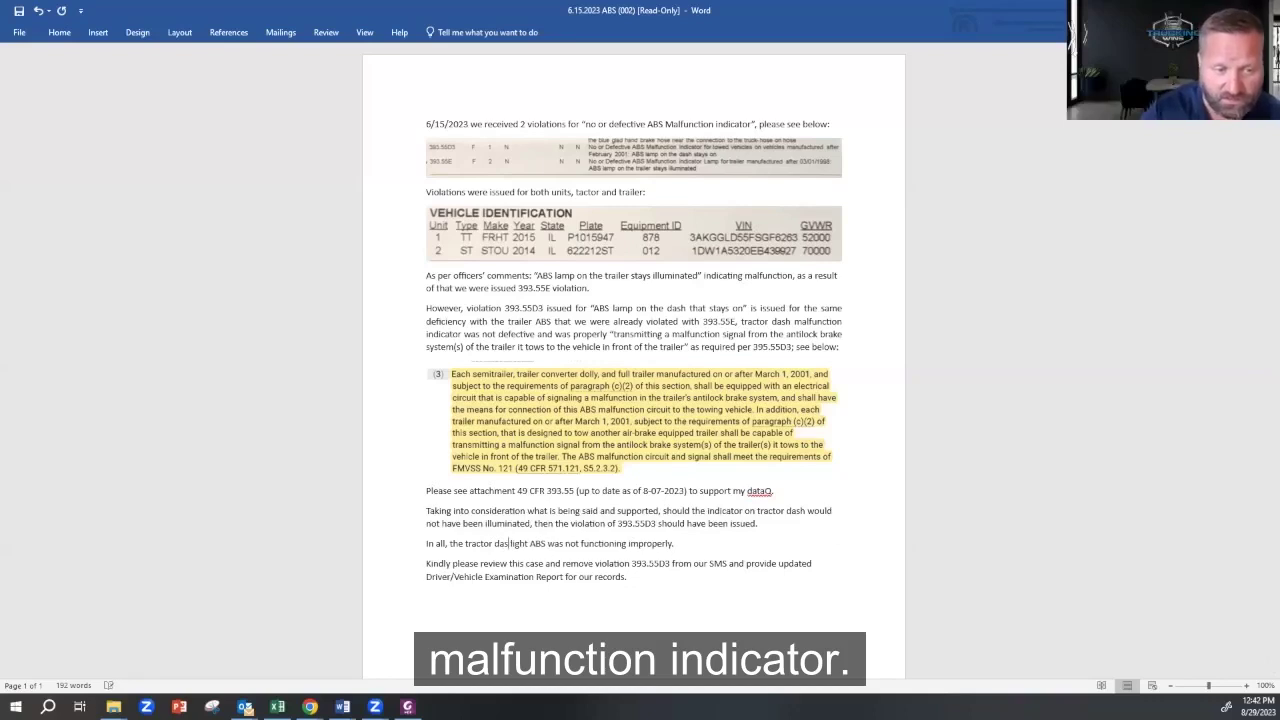
# Step: Reword to 'tractor ABS dash light, as indicated by the officer,' and append 'In fact, it was functioning properly as outlined in the regulation noted above.'
pyautogui.press('BackSpace')
pyautogui.press('BackSpace')
pyautogui.press('BackSpace')
pyautogui.press('BackSpace')
pyautogui.press('BackSpace')
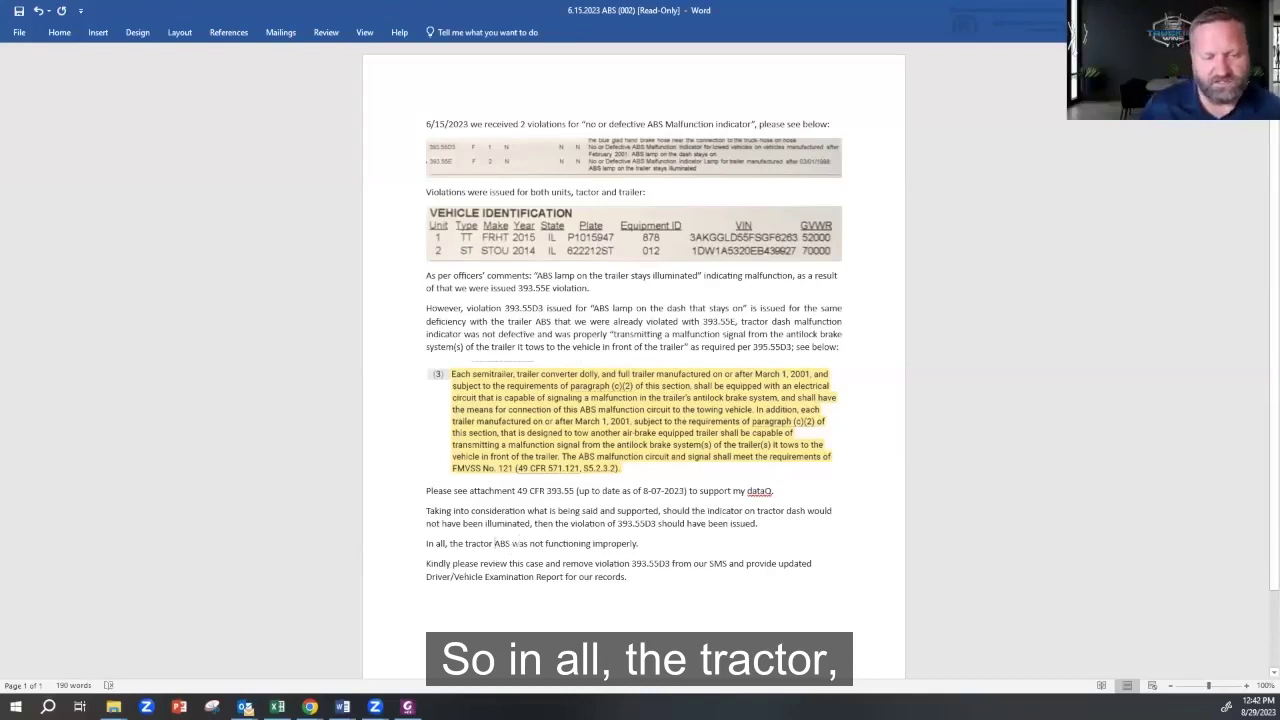
pyautogui.click(512, 543)
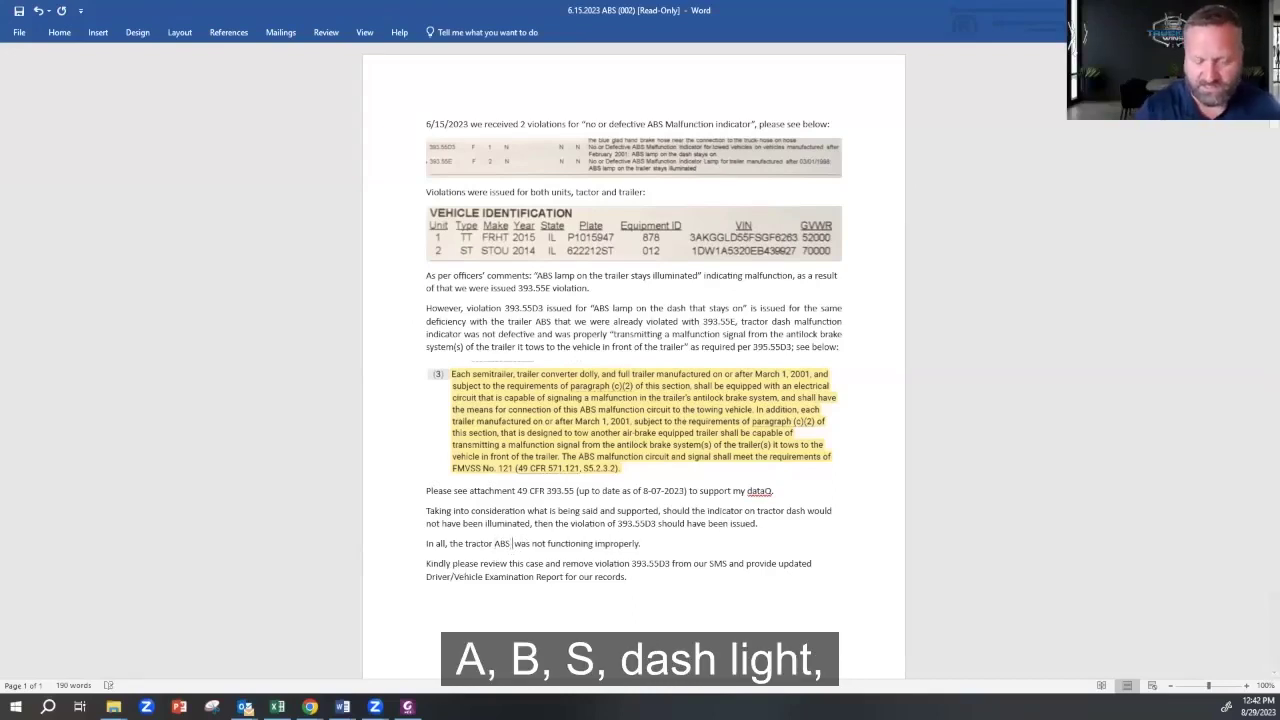
pyautogui.write('dash light, as ')
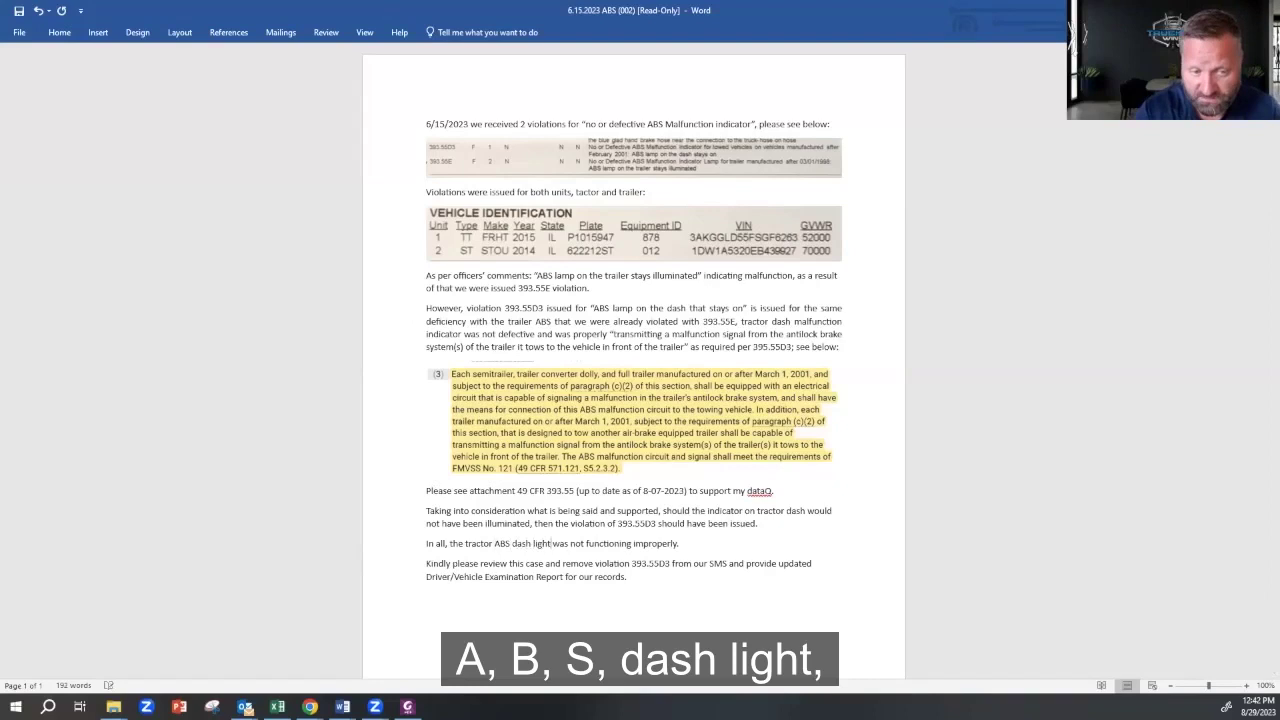
pyautogui.write('indicated by the o')
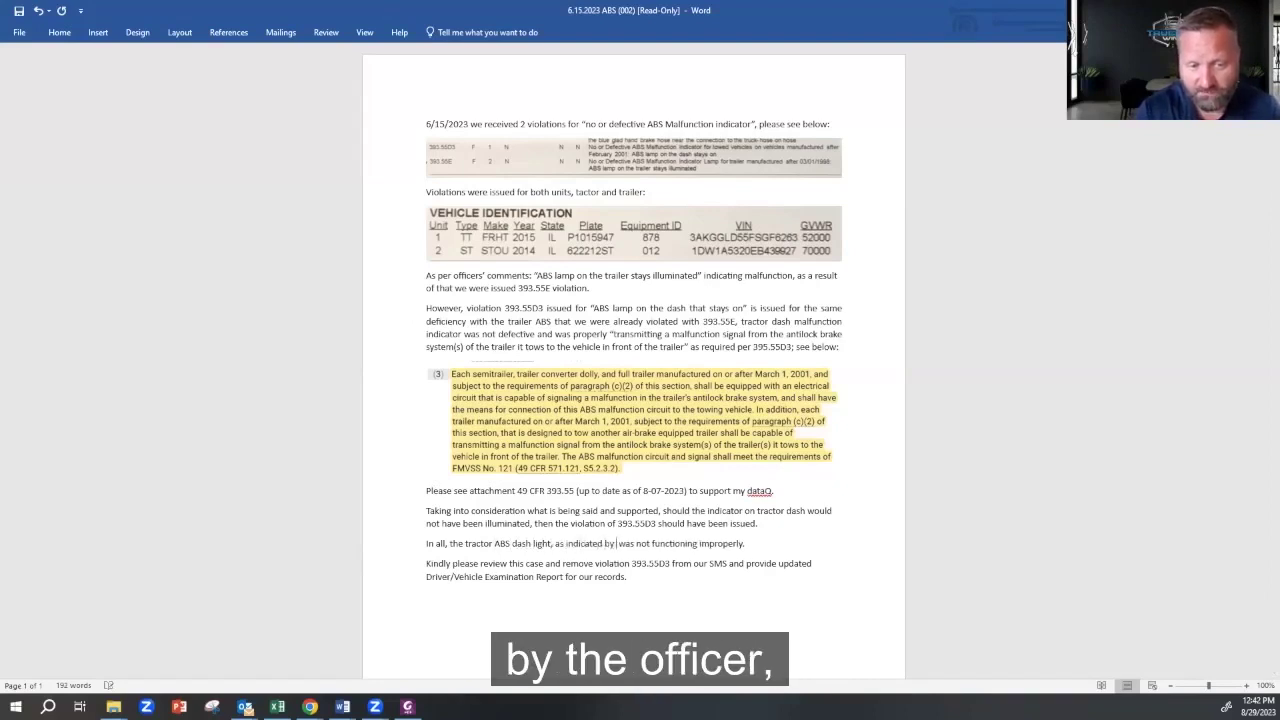
pyautogui.write('fficer,')
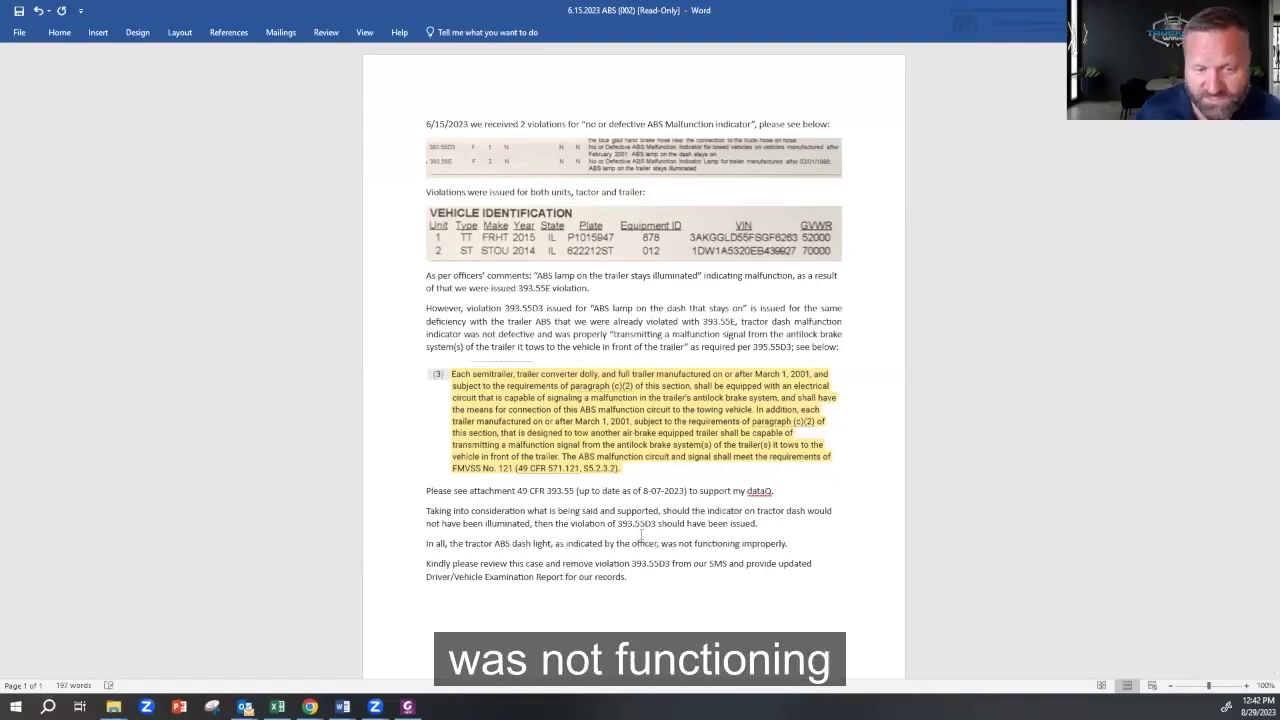
pyautogui.click(789, 544)
pyautogui.write('In fac')
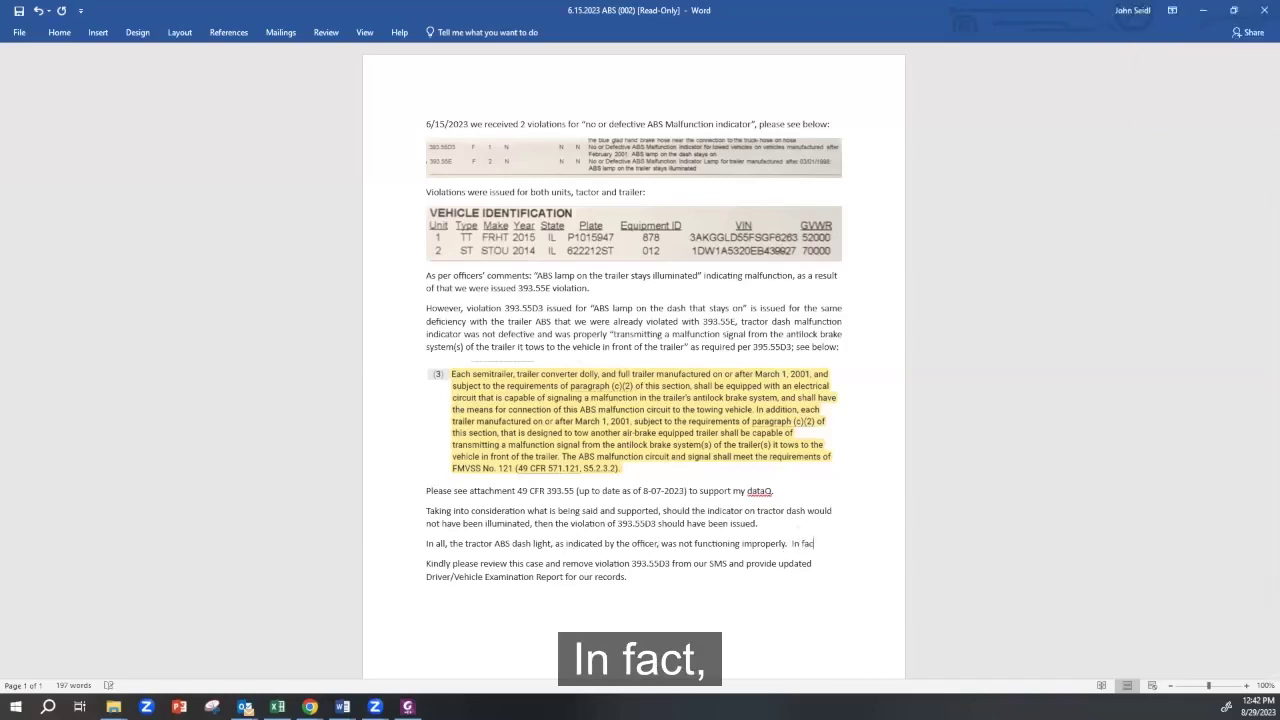
pyautogui.write('t, it was')
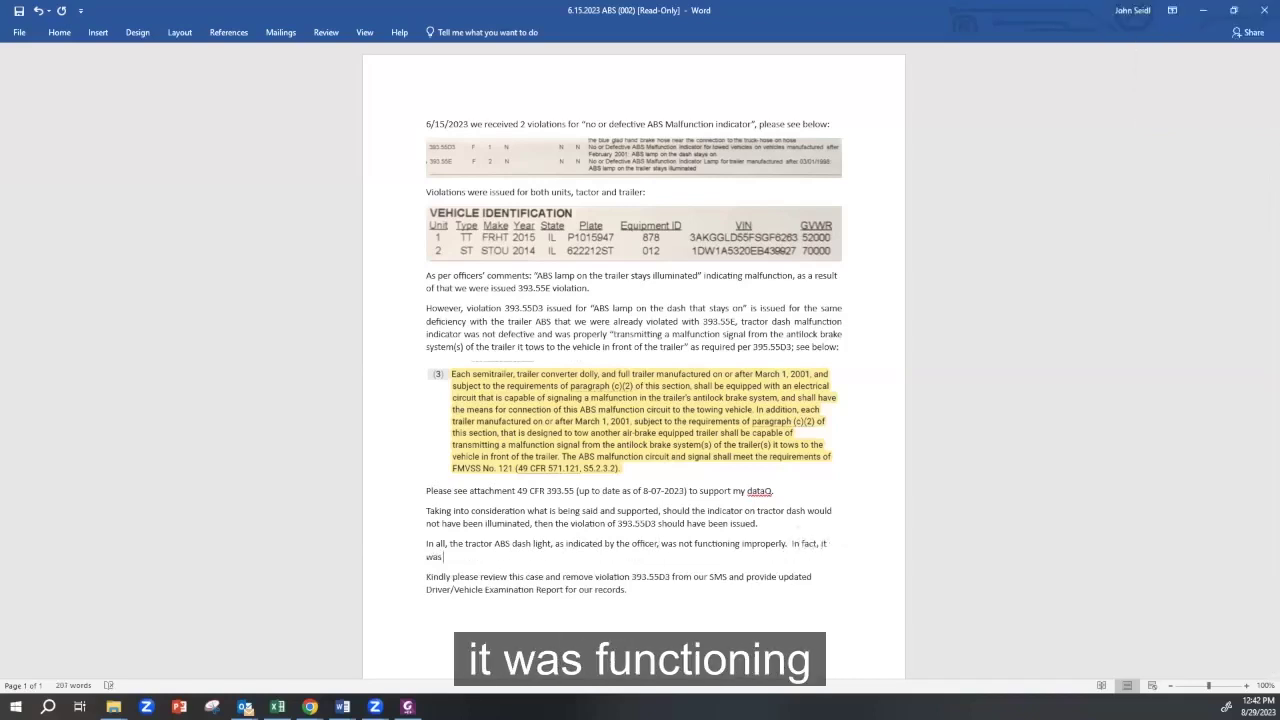
pyautogui.write(' functioning pre')
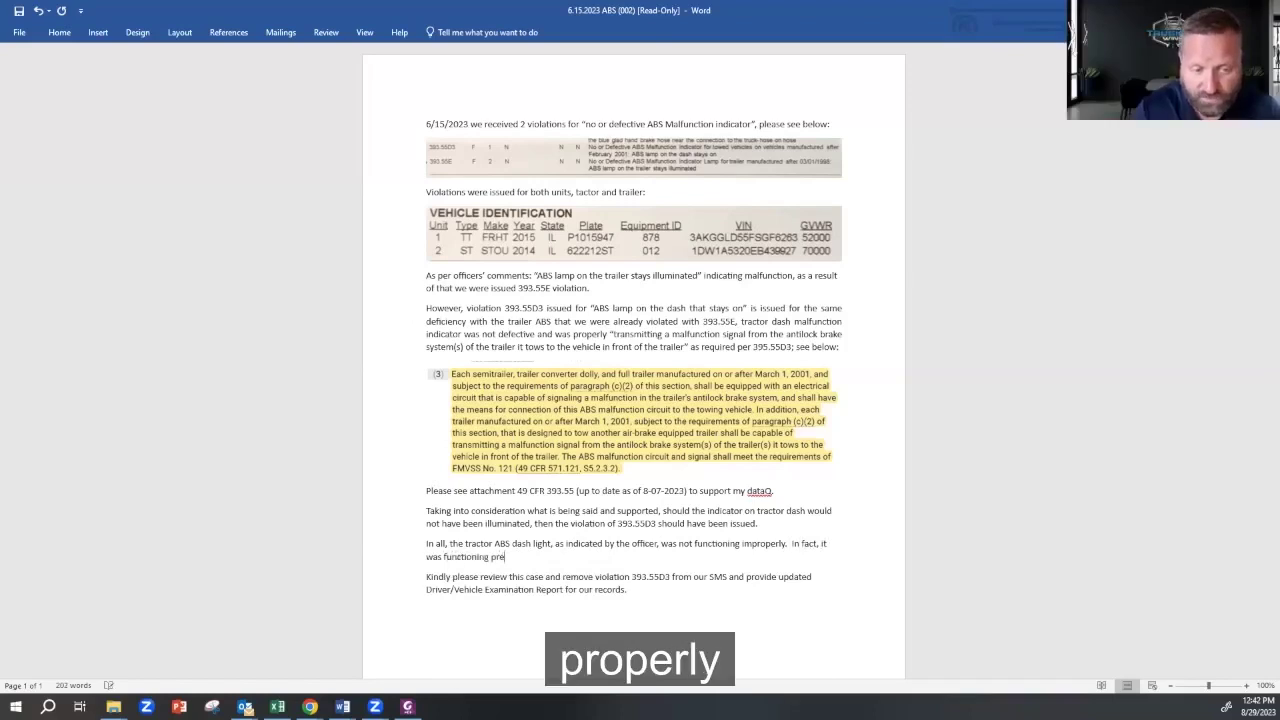
pyautogui.press('BackSpace')
pyautogui.write('operly as outlined')
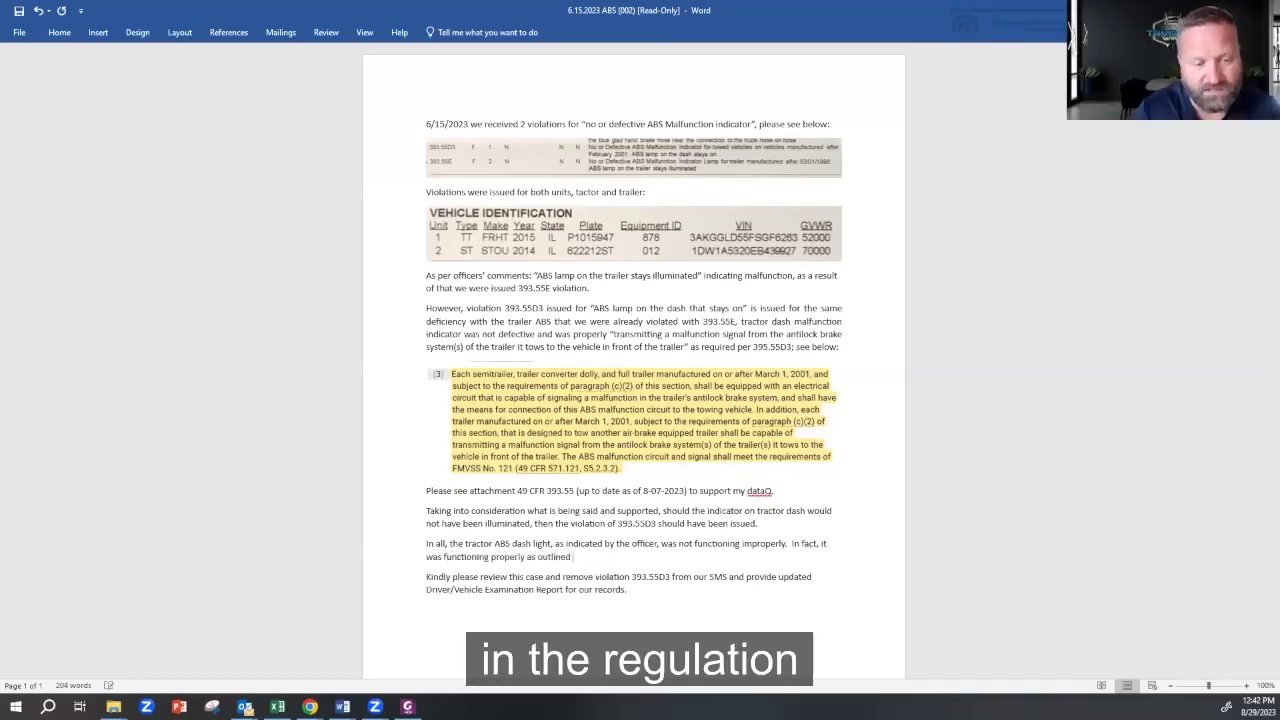
pyautogui.write(' in the re')
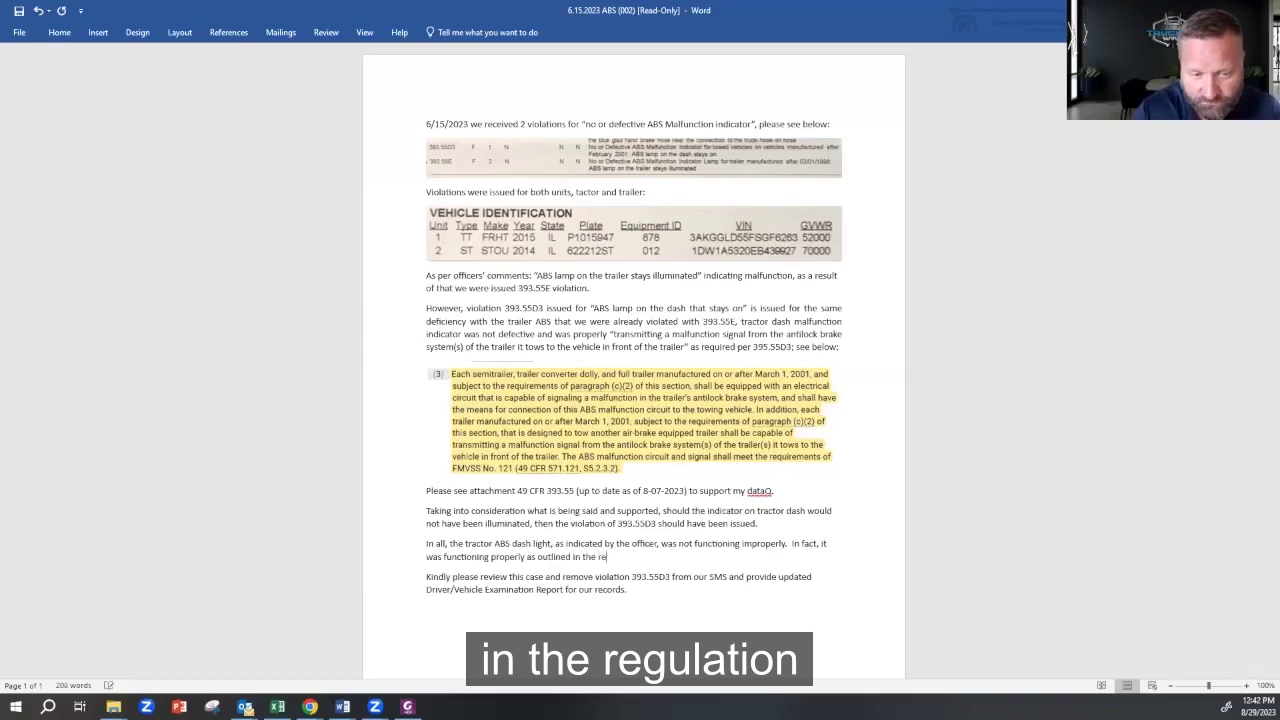
pyautogui.write('gulation noted above.')
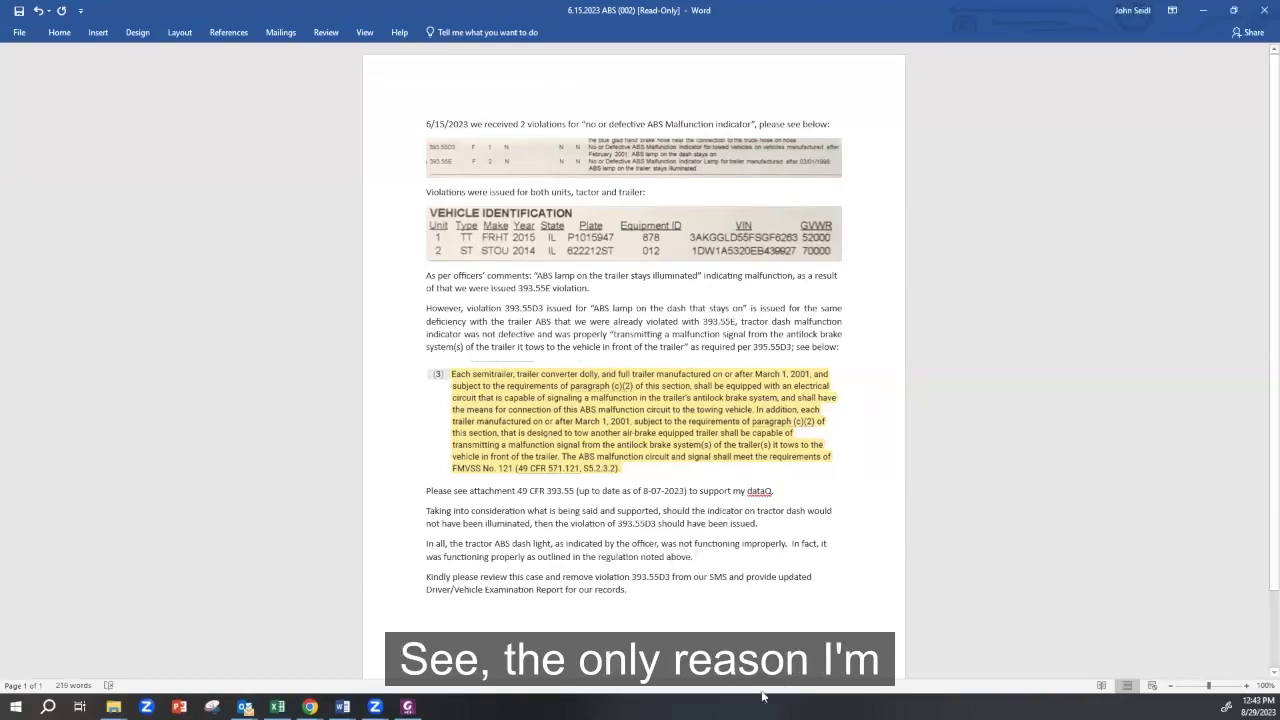
# Step: Extend the closing paragraph with 'and as supported by the officer notes' and the equipment-not-working-properly and Unit 2 ABS sentences
pyautogui.moveTo(717, 557); pyautogui.dragTo(426, 543)
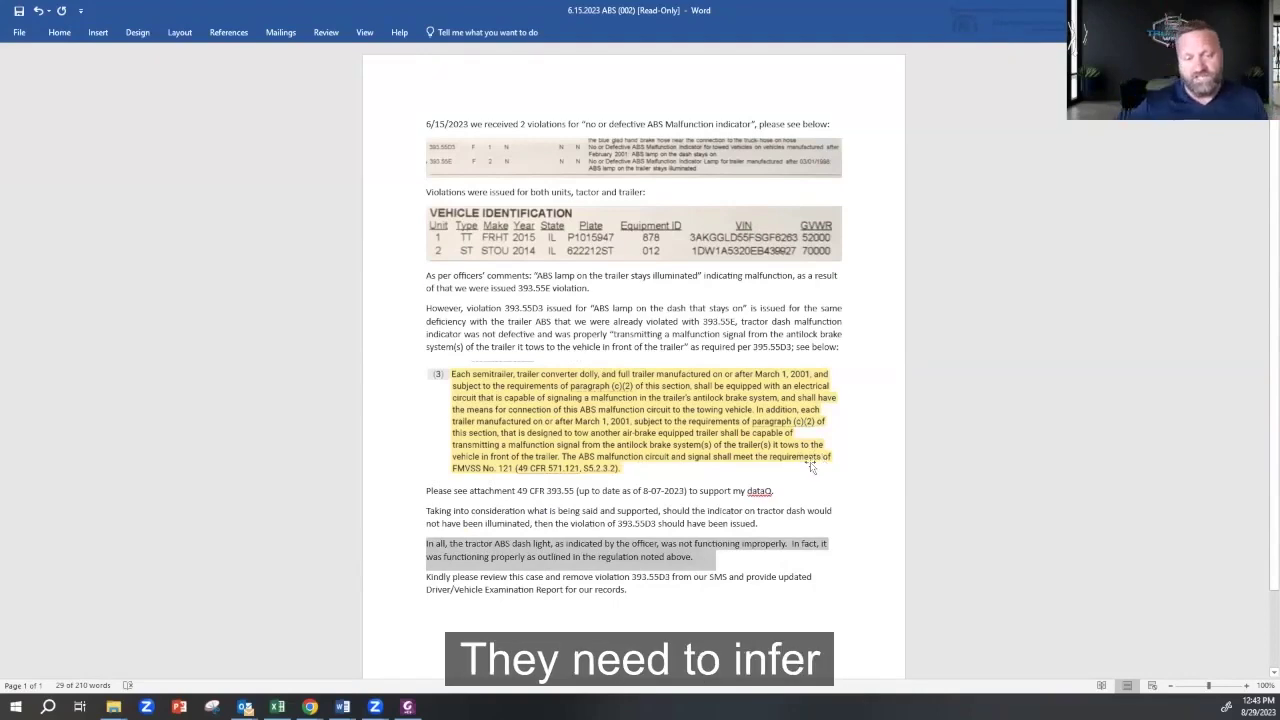
pyautogui.click(713, 557)
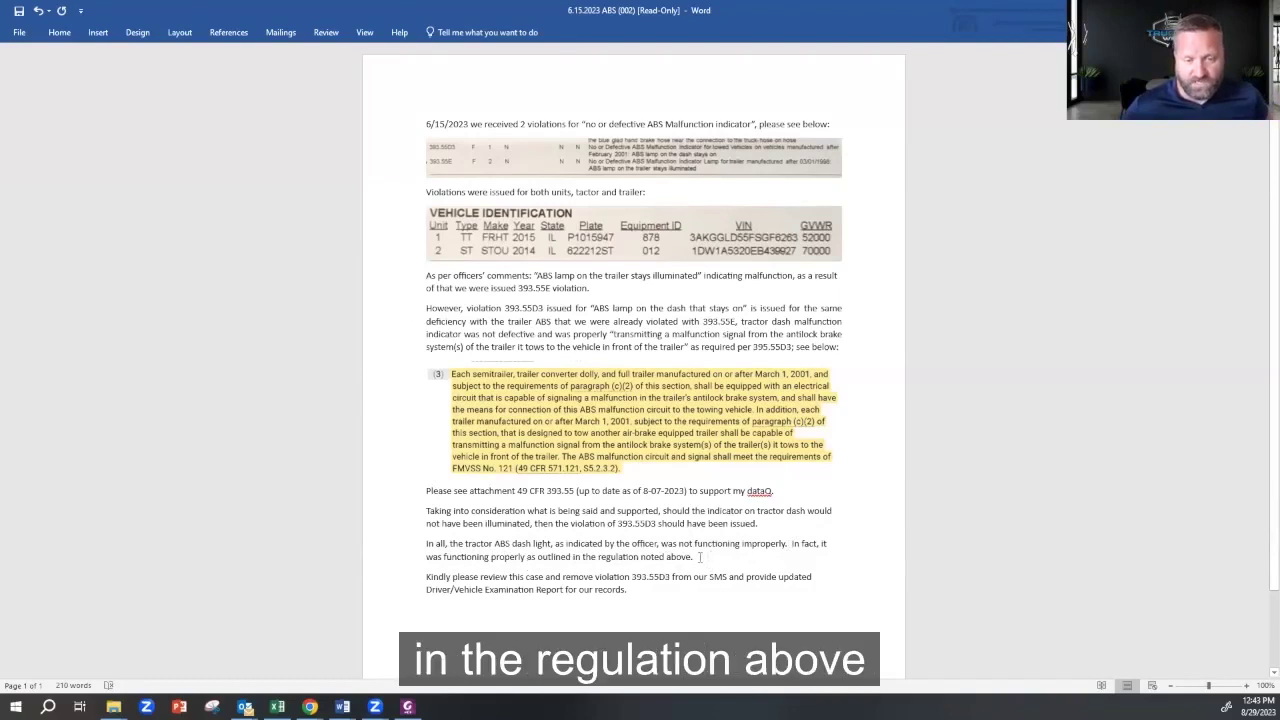
pyautogui.press('BackSpace')
pyautogui.write('and as ')
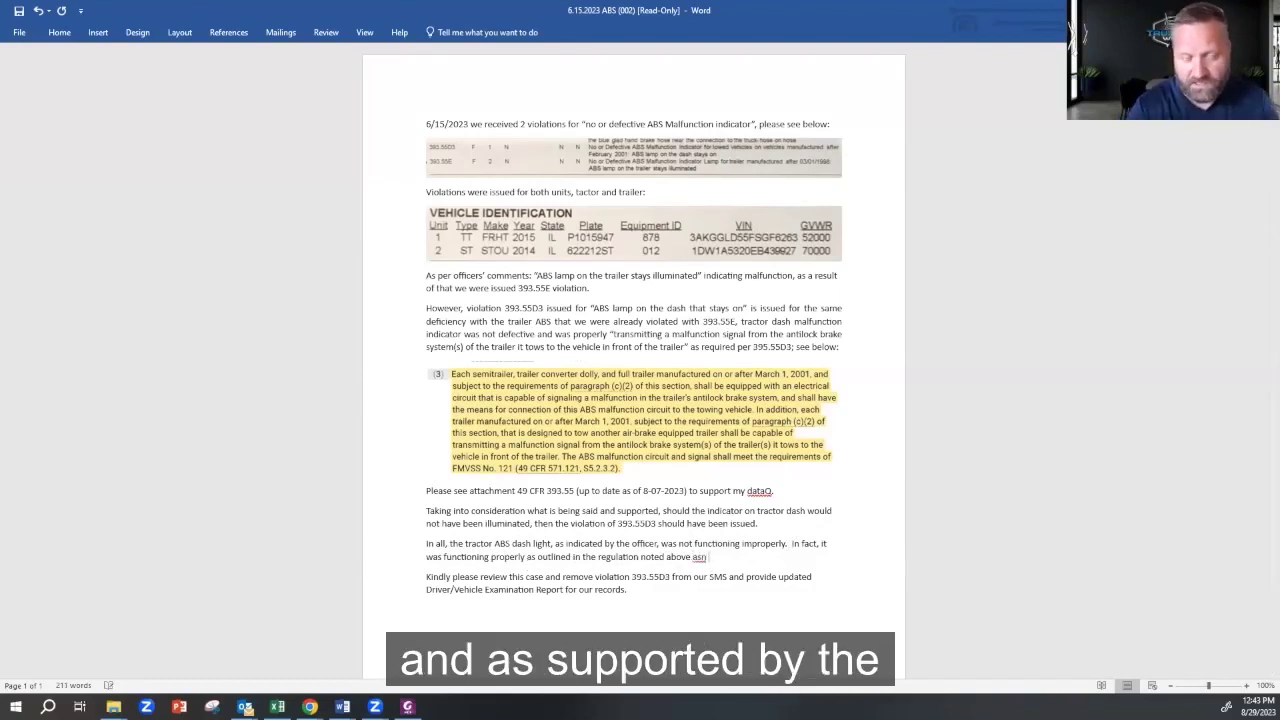
pyautogui.write('support')
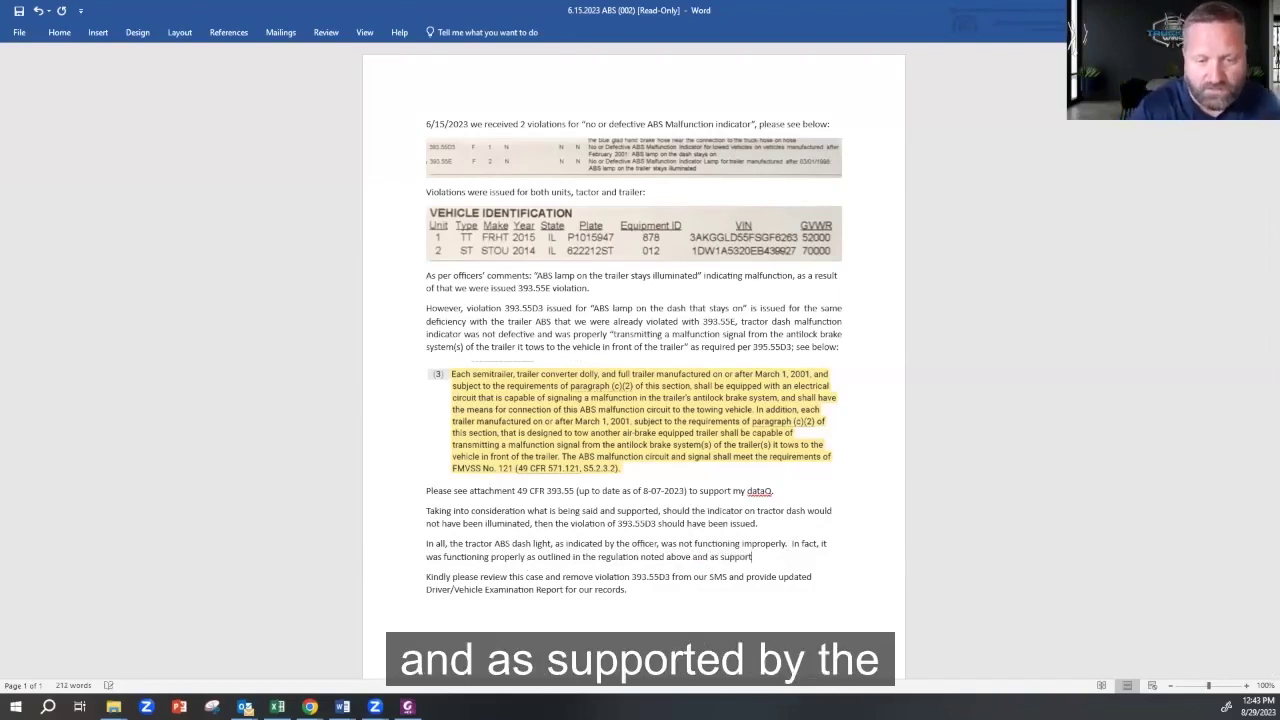
pyautogui.write('ed by the officer')
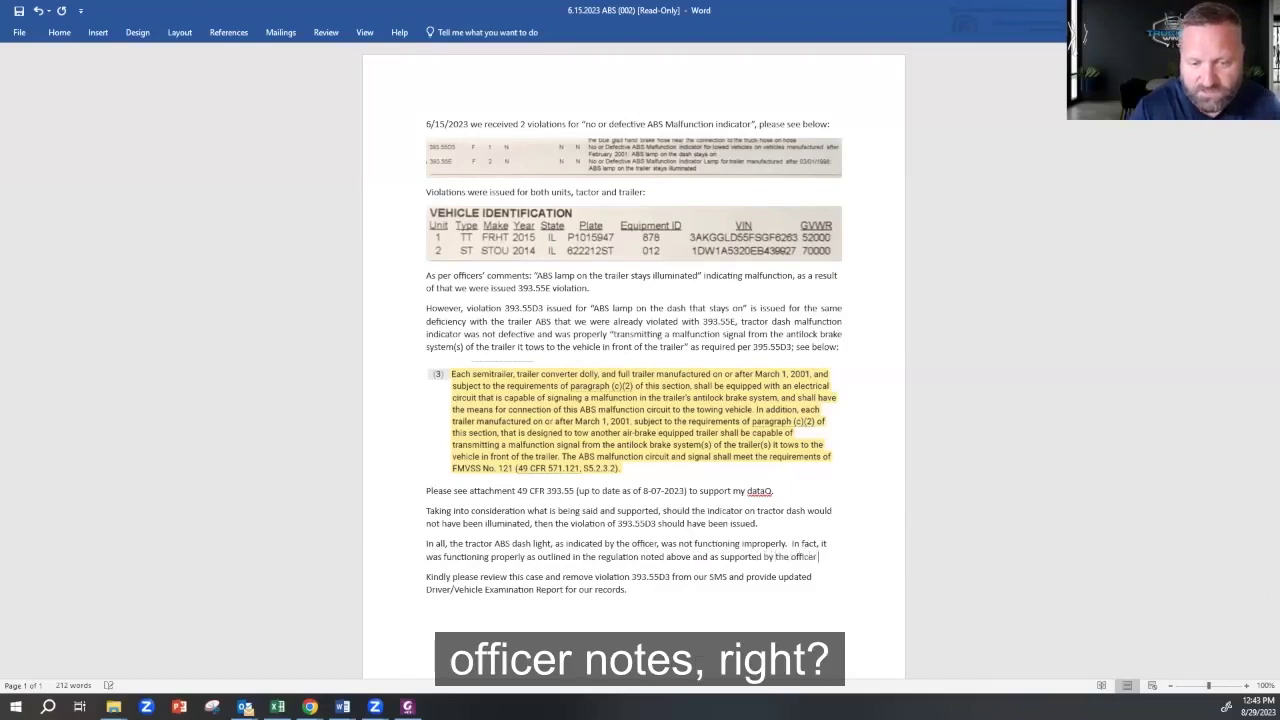
pyautogui.write(' notes.  We')
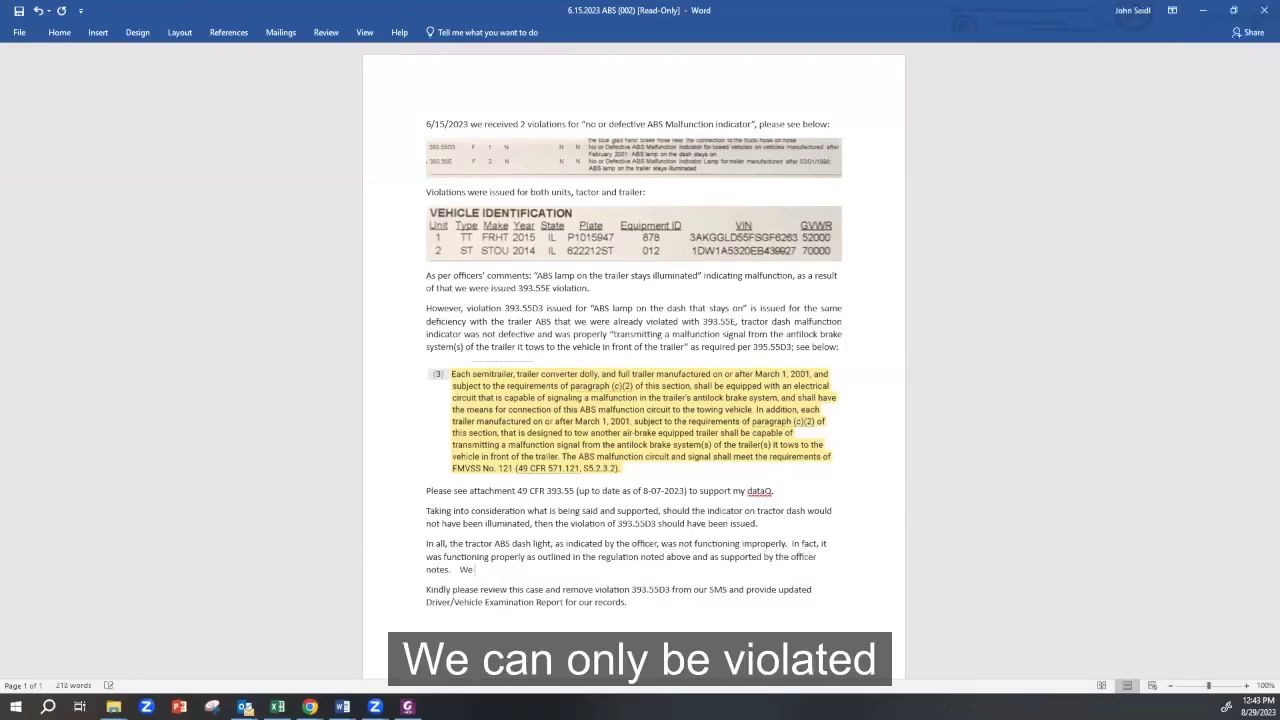
pyautogui.write(' can only be v')
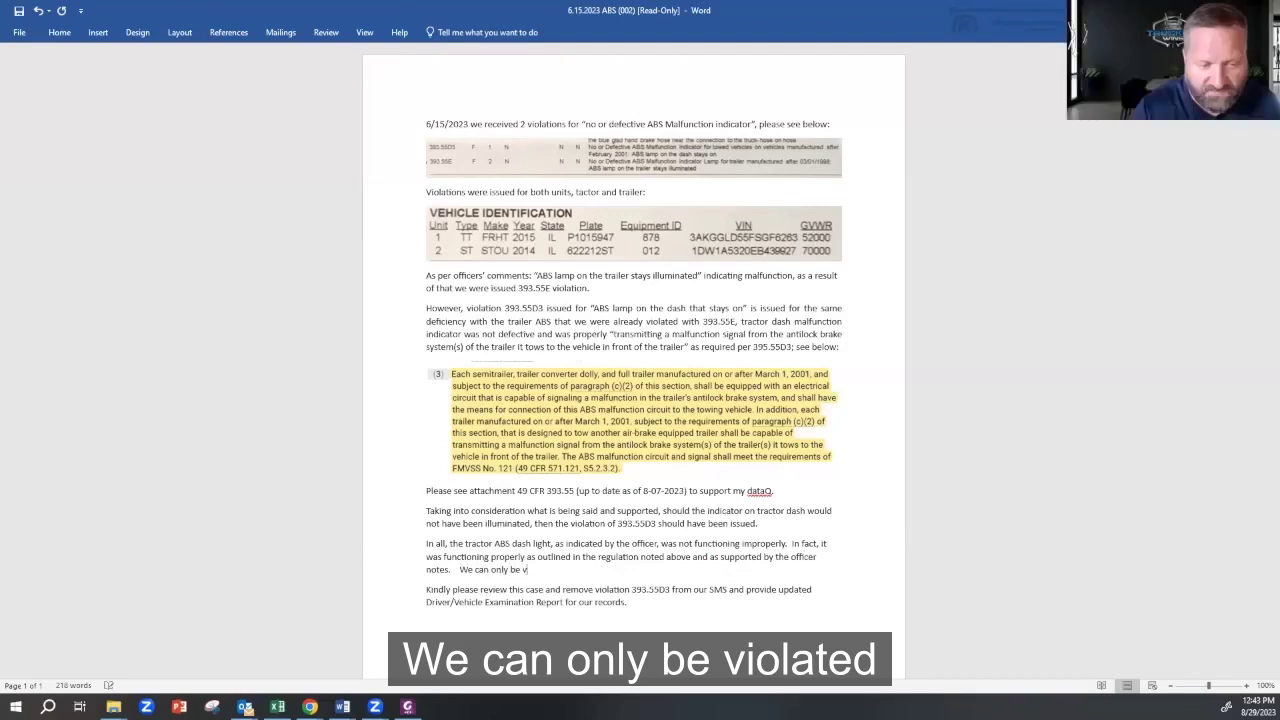
pyautogui.write('iolated for ')
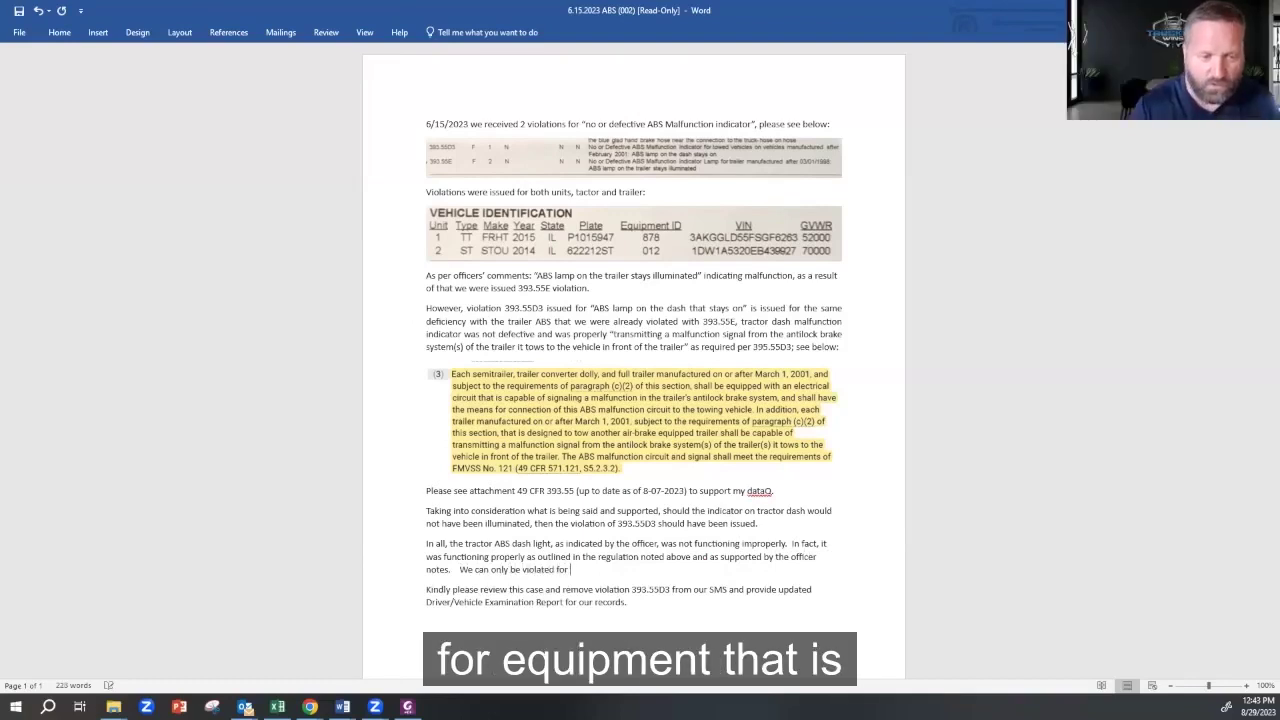
pyautogui.write('equipment ')
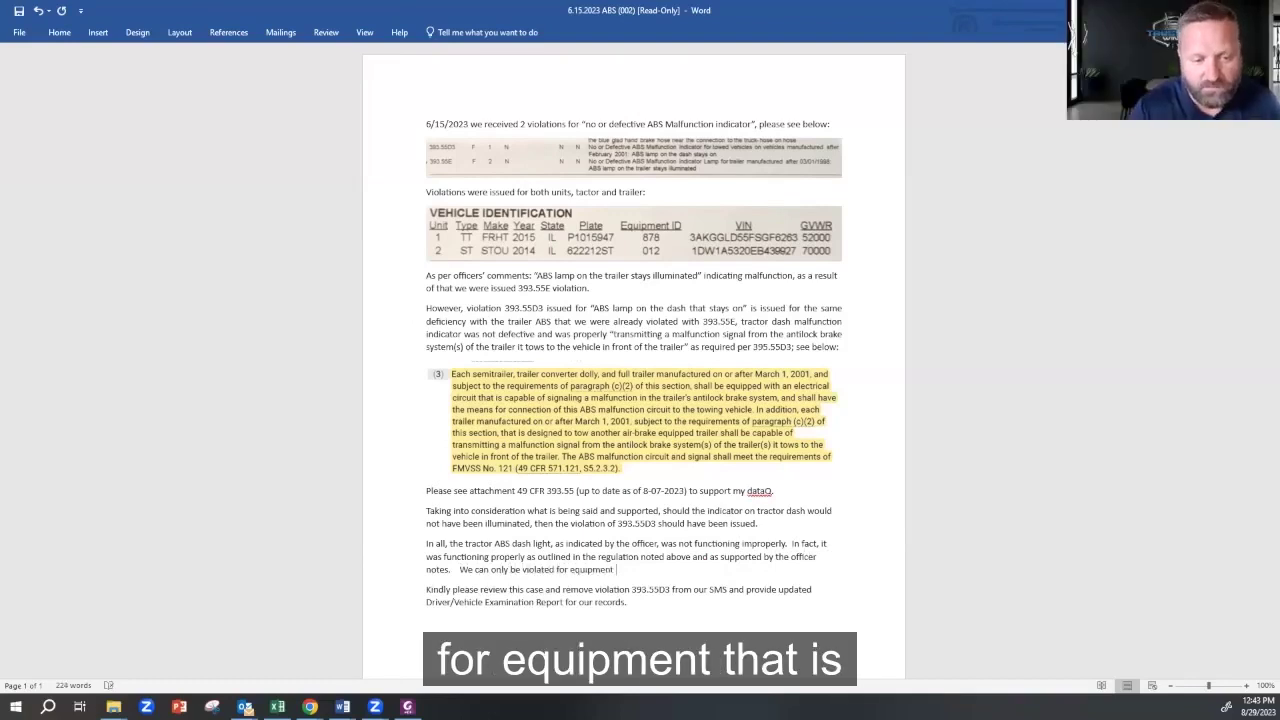
pyautogui.write('that is not work')
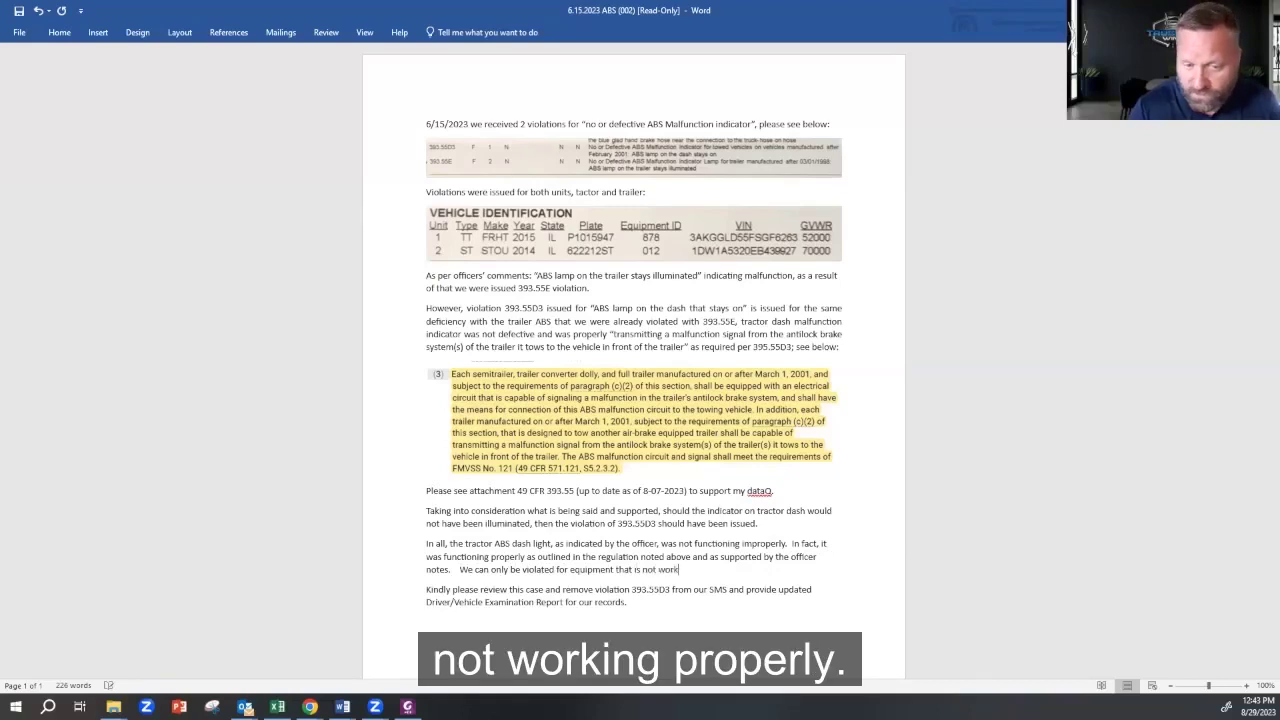
pyautogui.write('ing preperly.  In thi s')
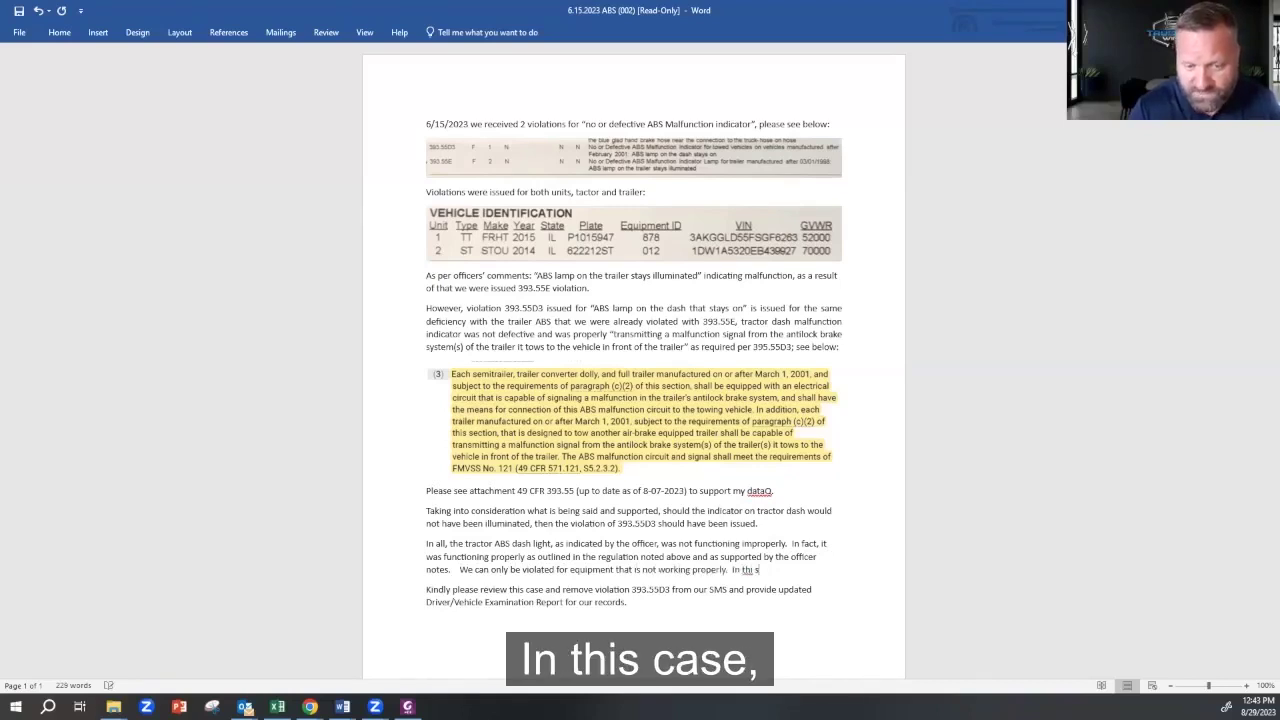
pyautogui.write(' case, our')
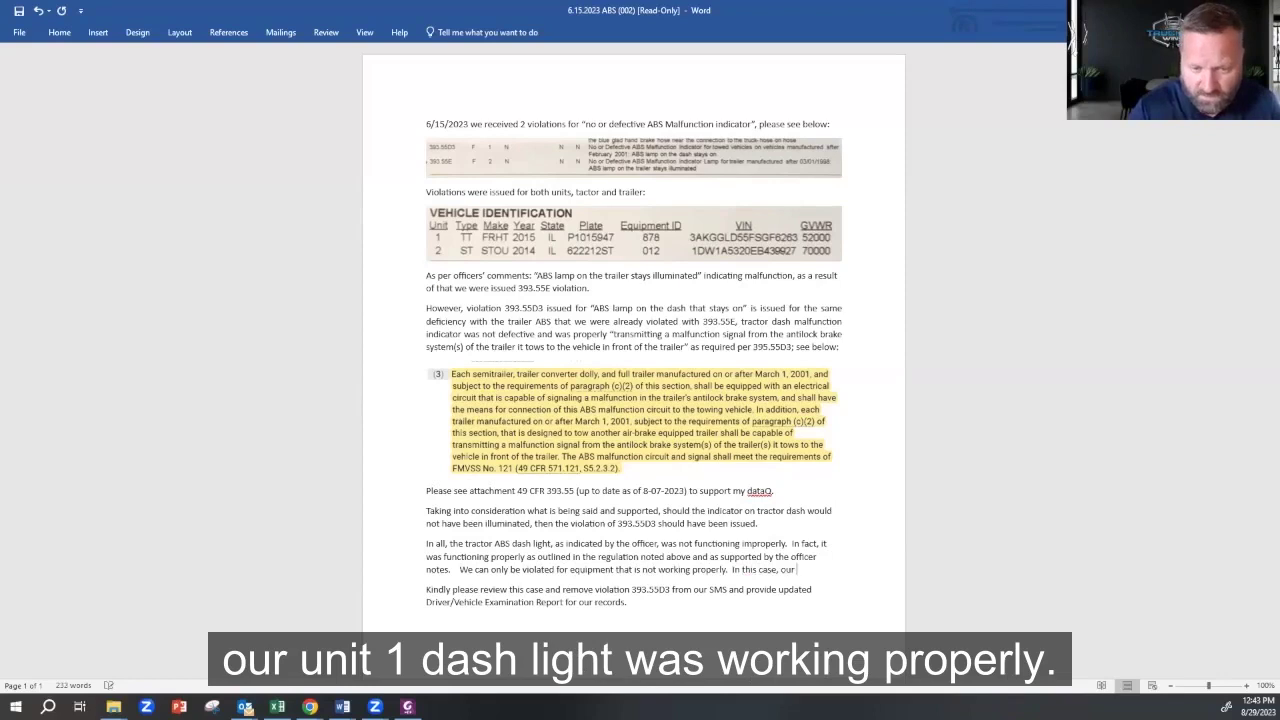
pyautogui.write(' Unit 1 da')
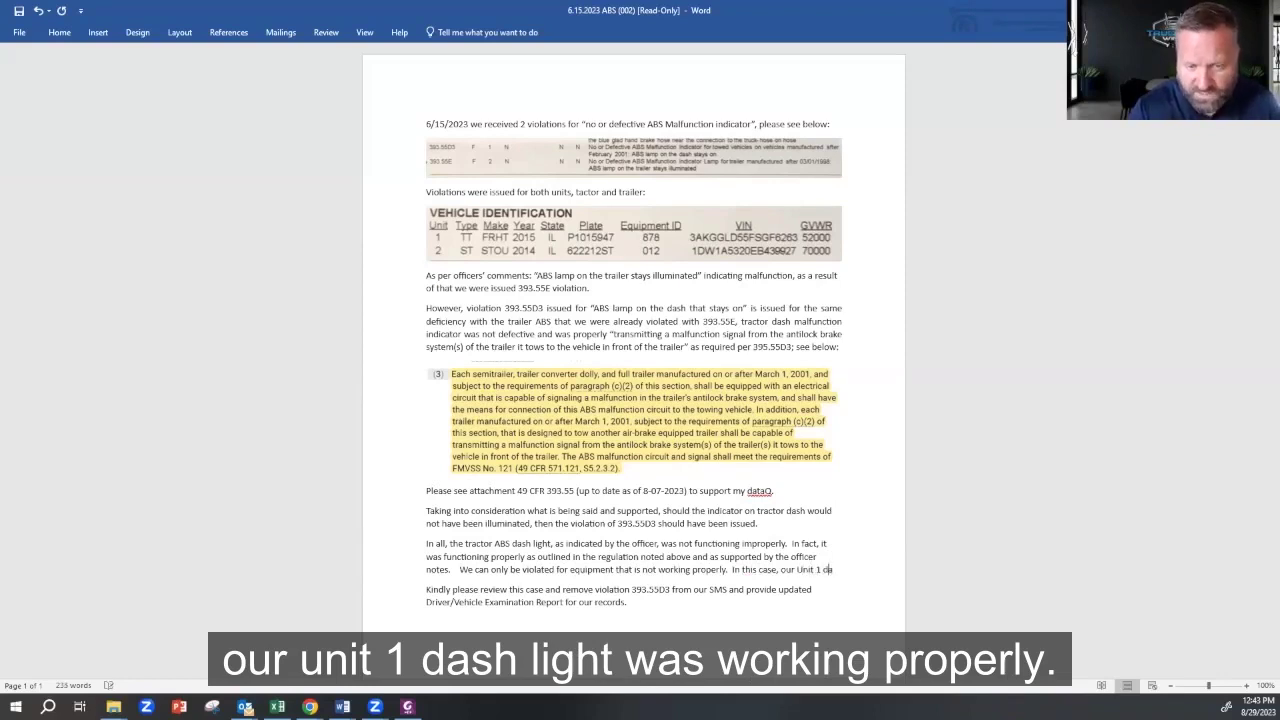
pyautogui.write('sh light was worikign')
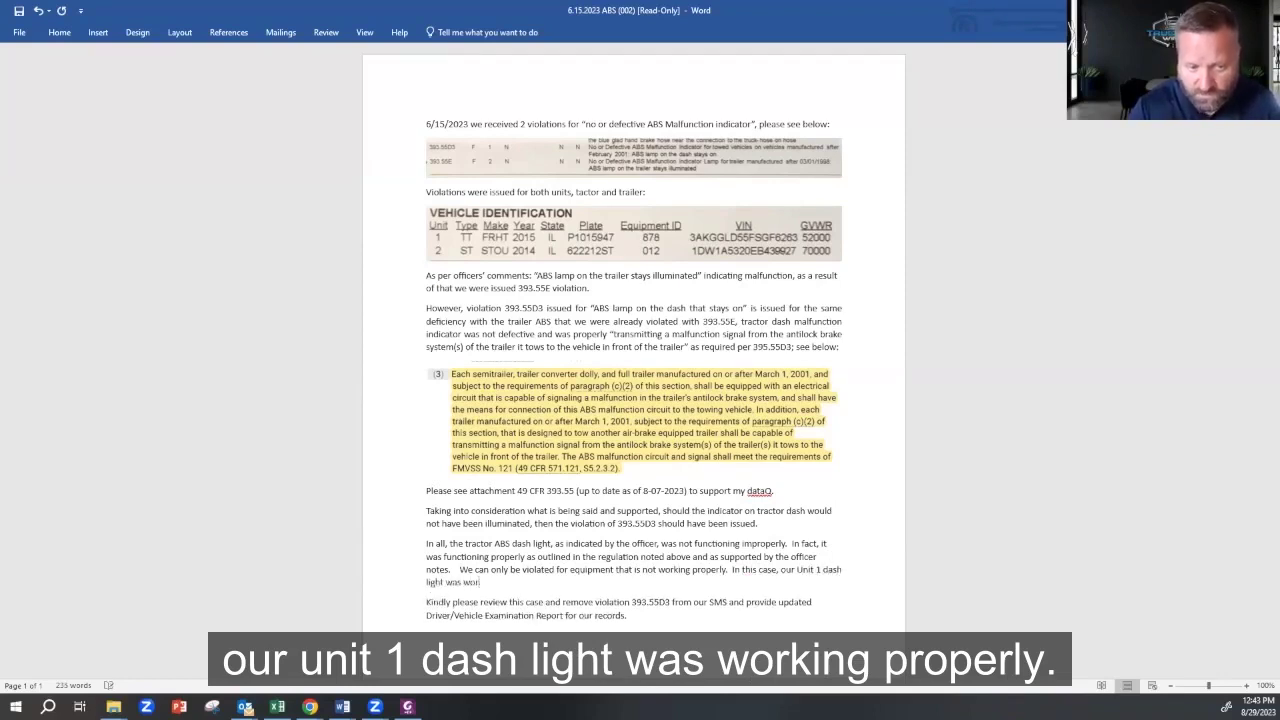
pyautogui.press('BackSpace')
pyautogui.press('BackSpace')
pyautogui.press('BackSpace')
pyautogui.press('BackSpace')
pyautogui.press('BackSpace')
pyautogui.press('BackSpace')
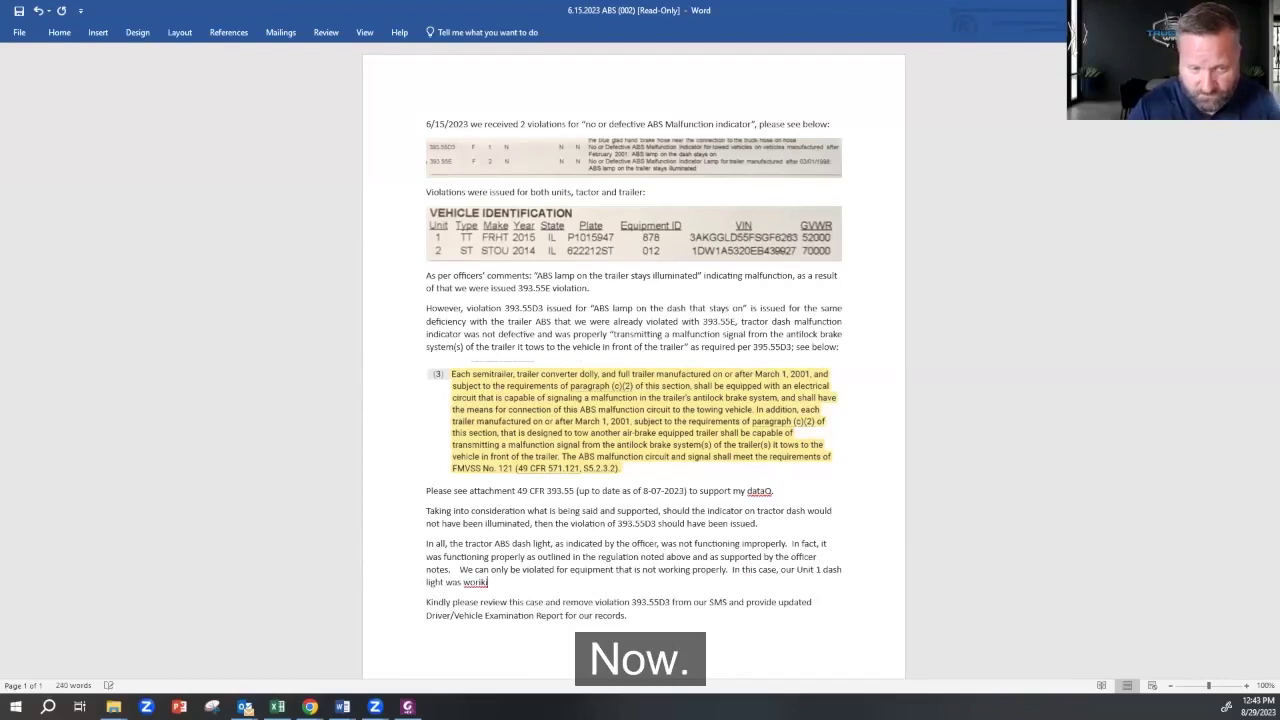
pyautogui.write('rk')
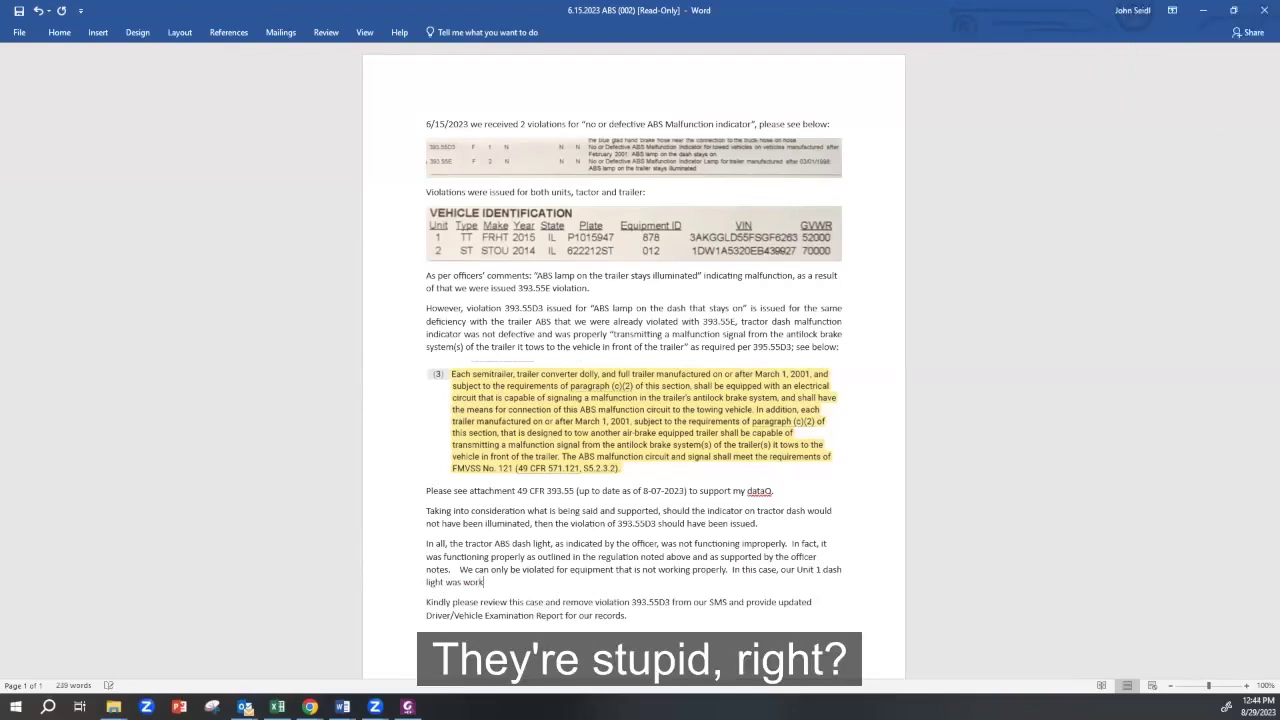
pyautogui.write('ing, preop')
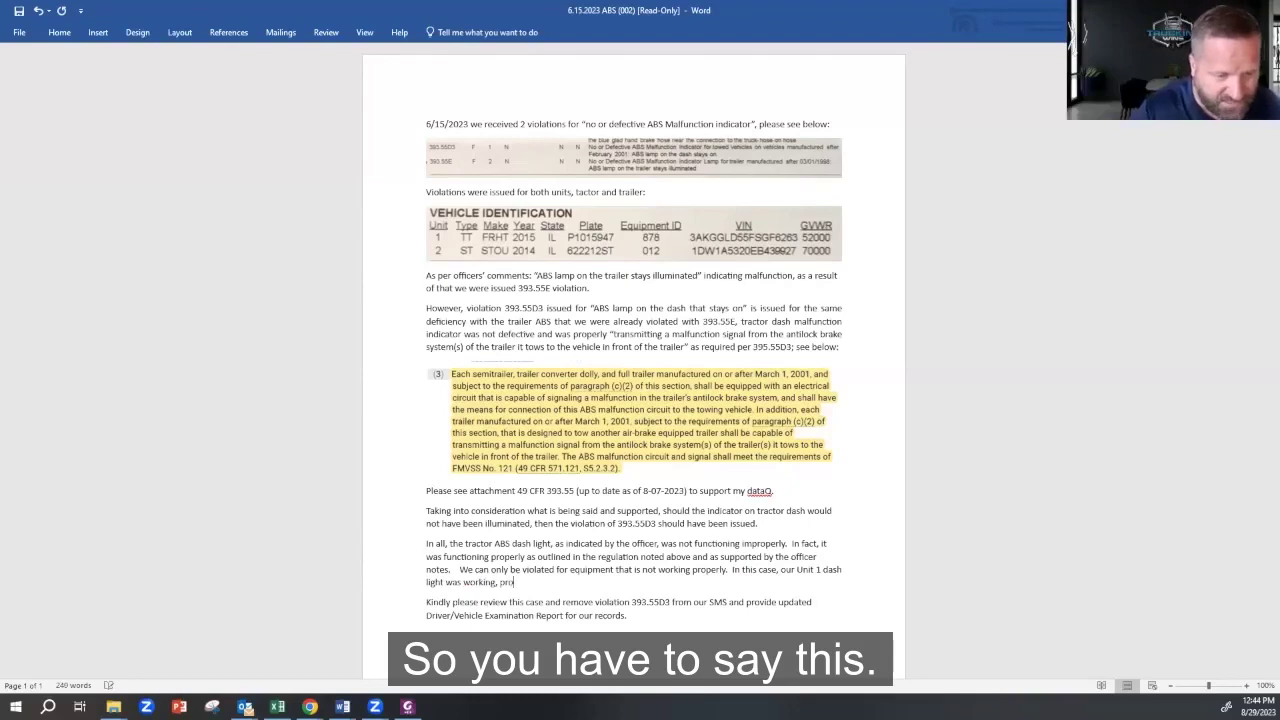
pyautogui.write('erly.  We are')
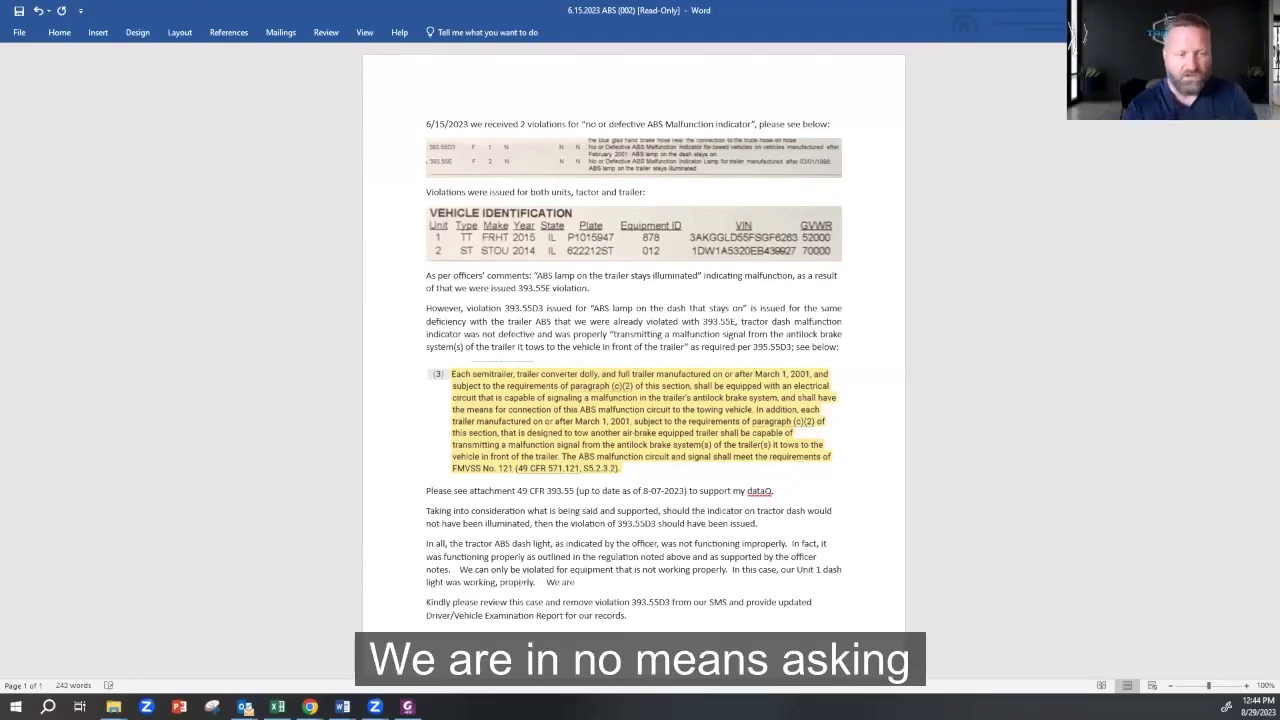
pyautogui.write(' in no means as')
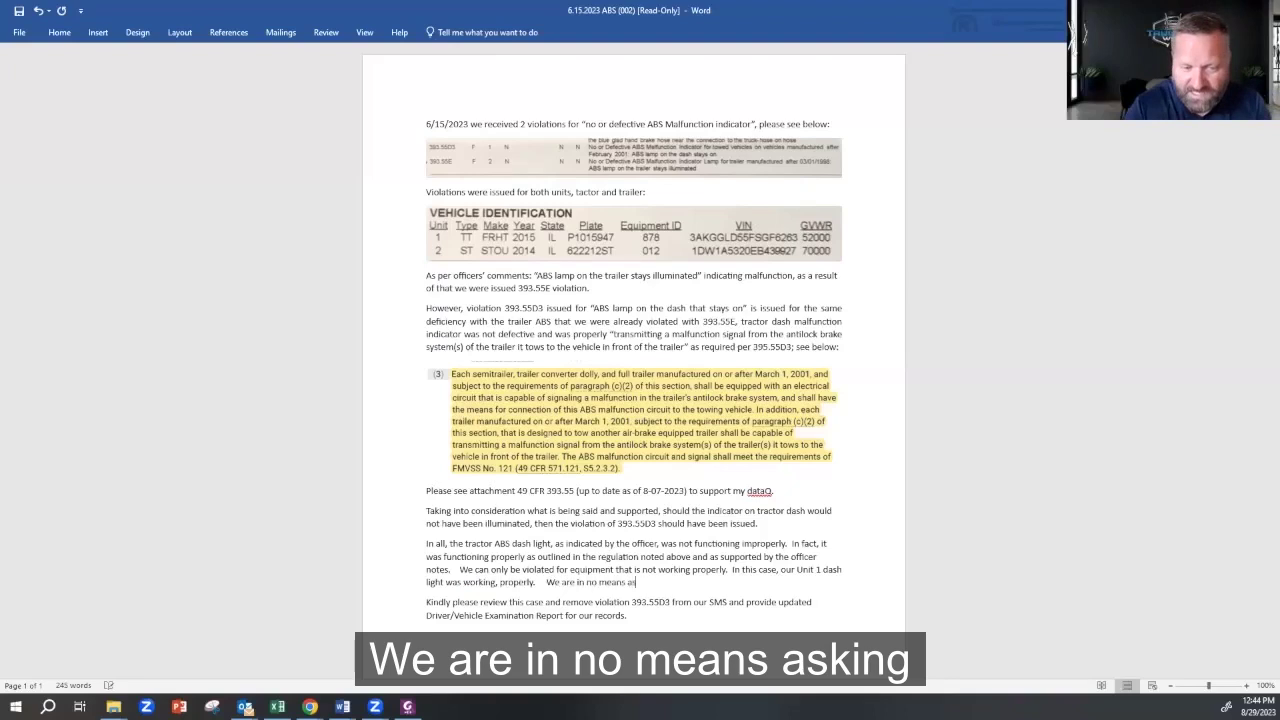
pyautogui.write('kign for the')
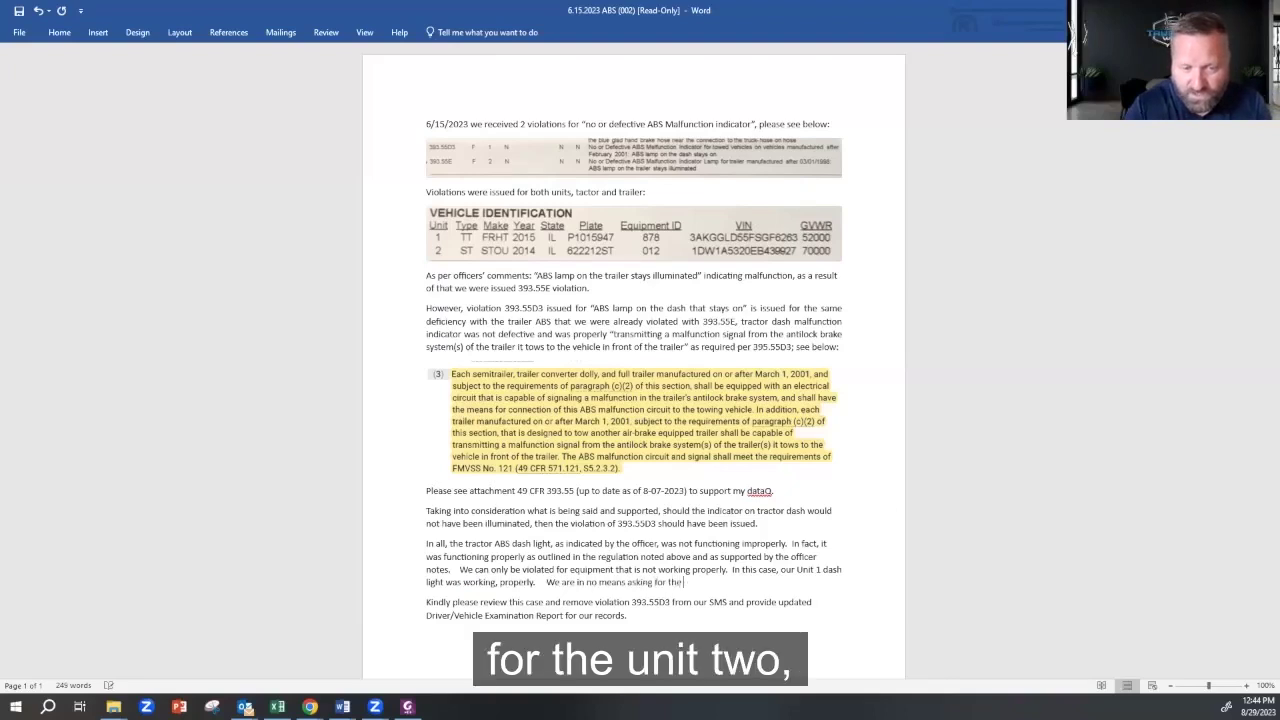
pyautogui.write(' uUnit 2 ABS')
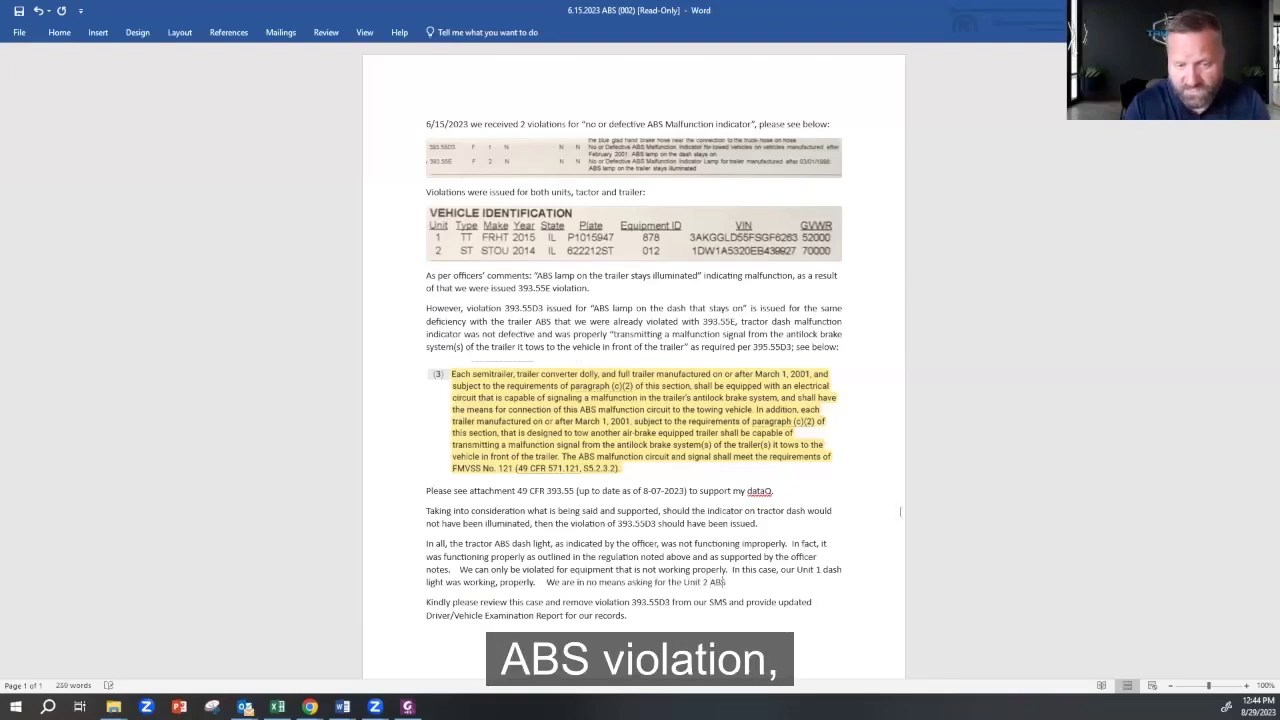
pyautogui.write(' violation to b')
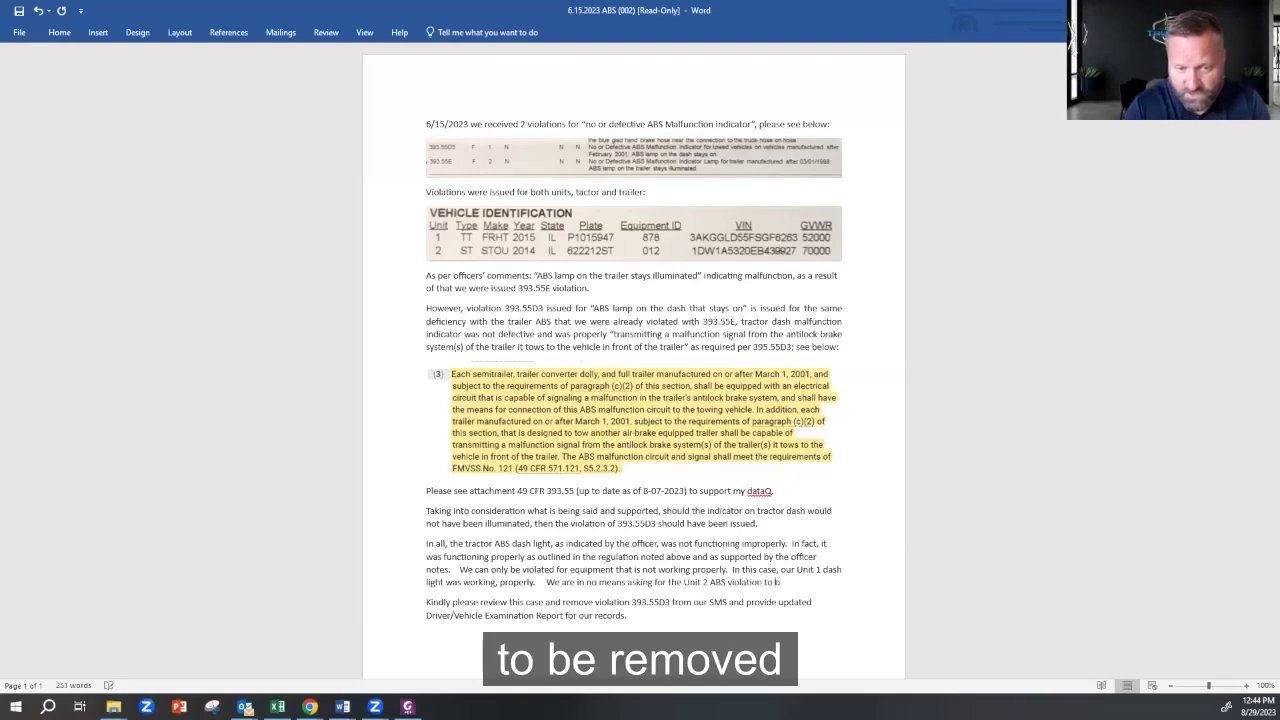
pyautogui.write('e removed in that we a')
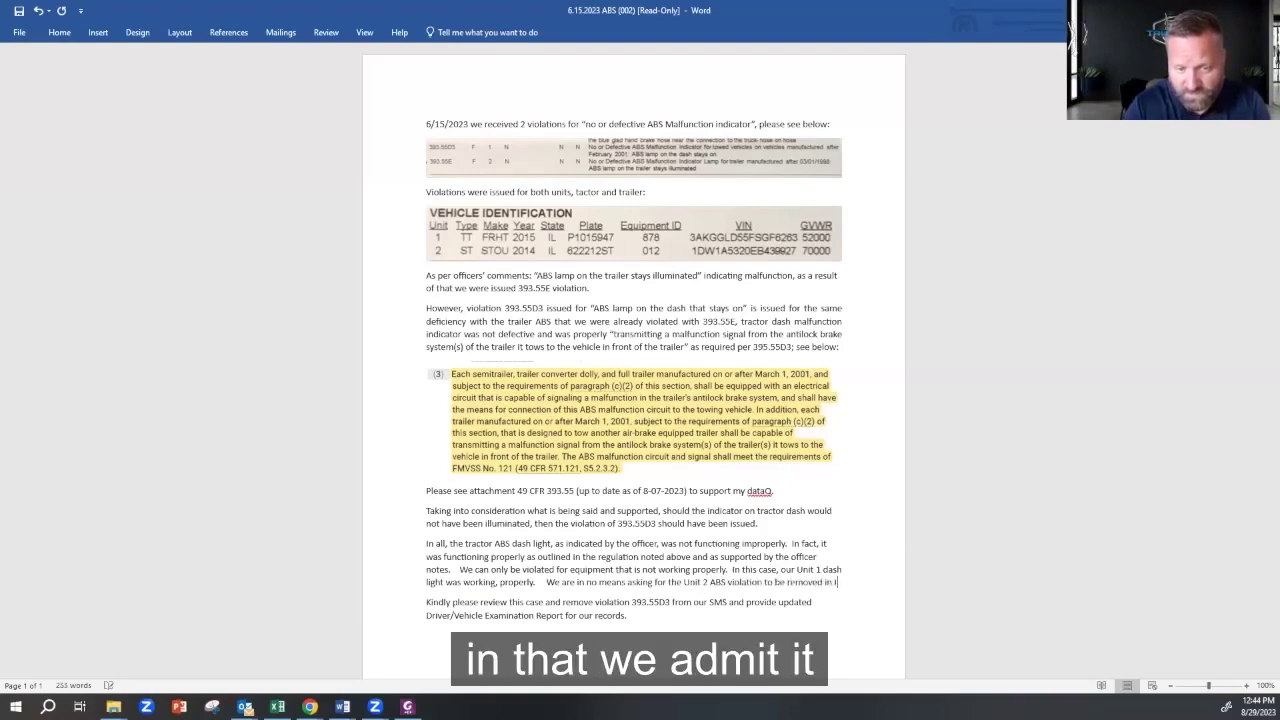
pyautogui.write('dmit ')
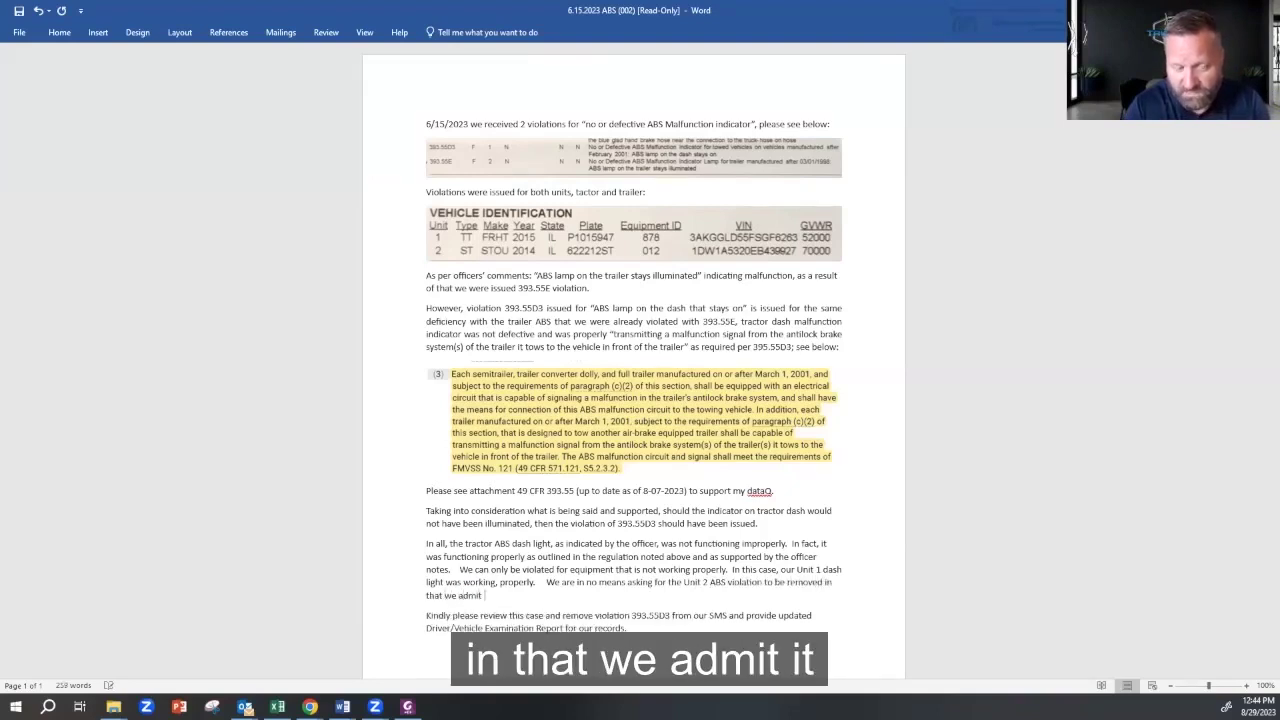
pyautogui.write('it was not')
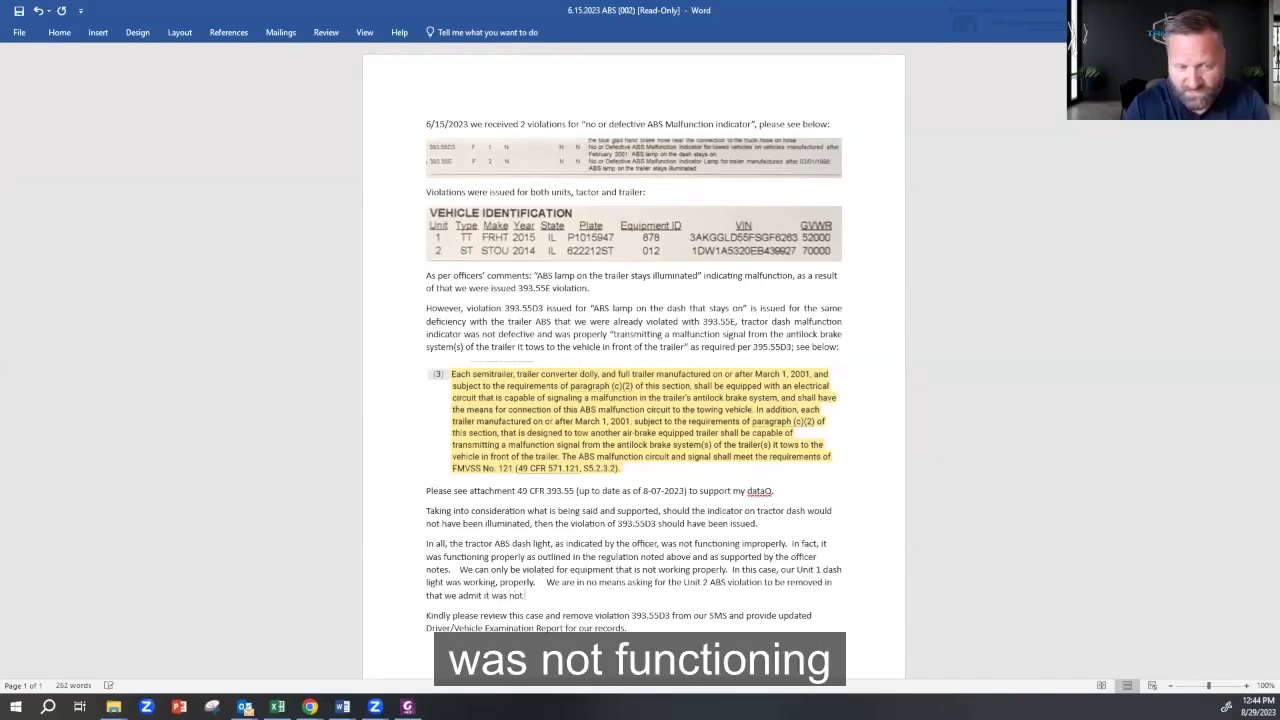
pyautogui.write(' functioning properly.')
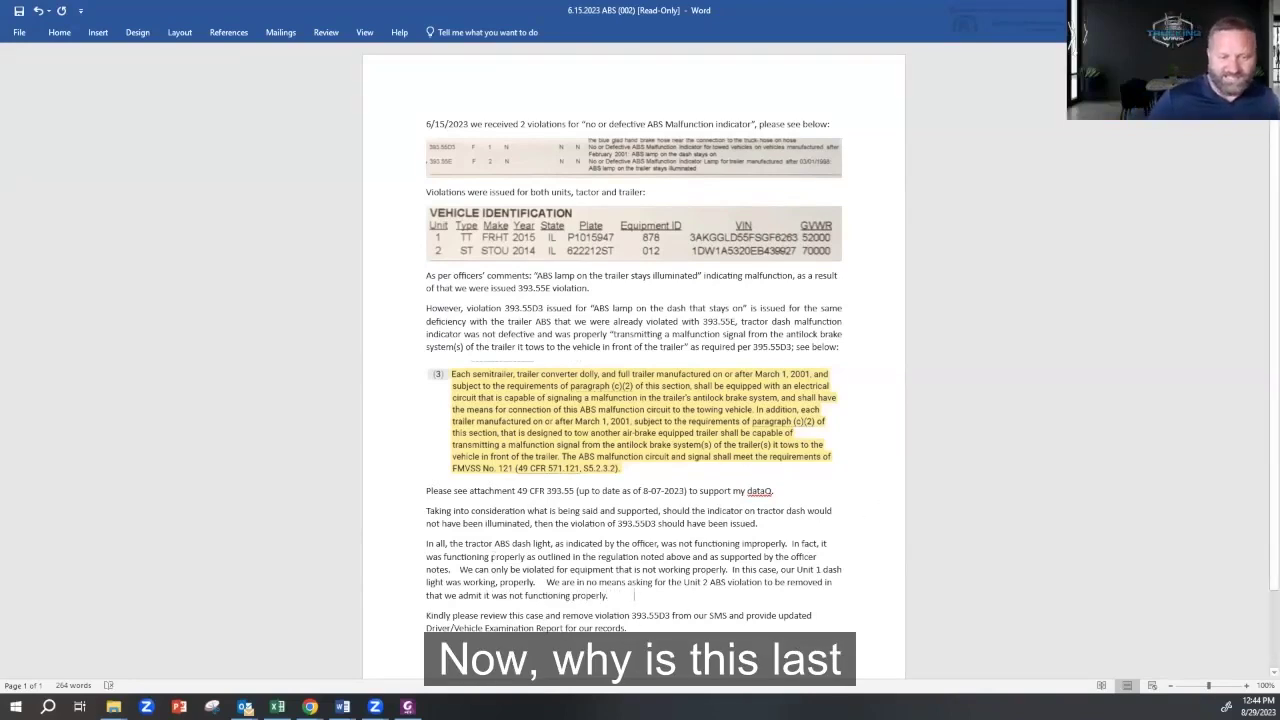
pyautogui.moveTo(634, 595); pyautogui.dragTo(426, 543)
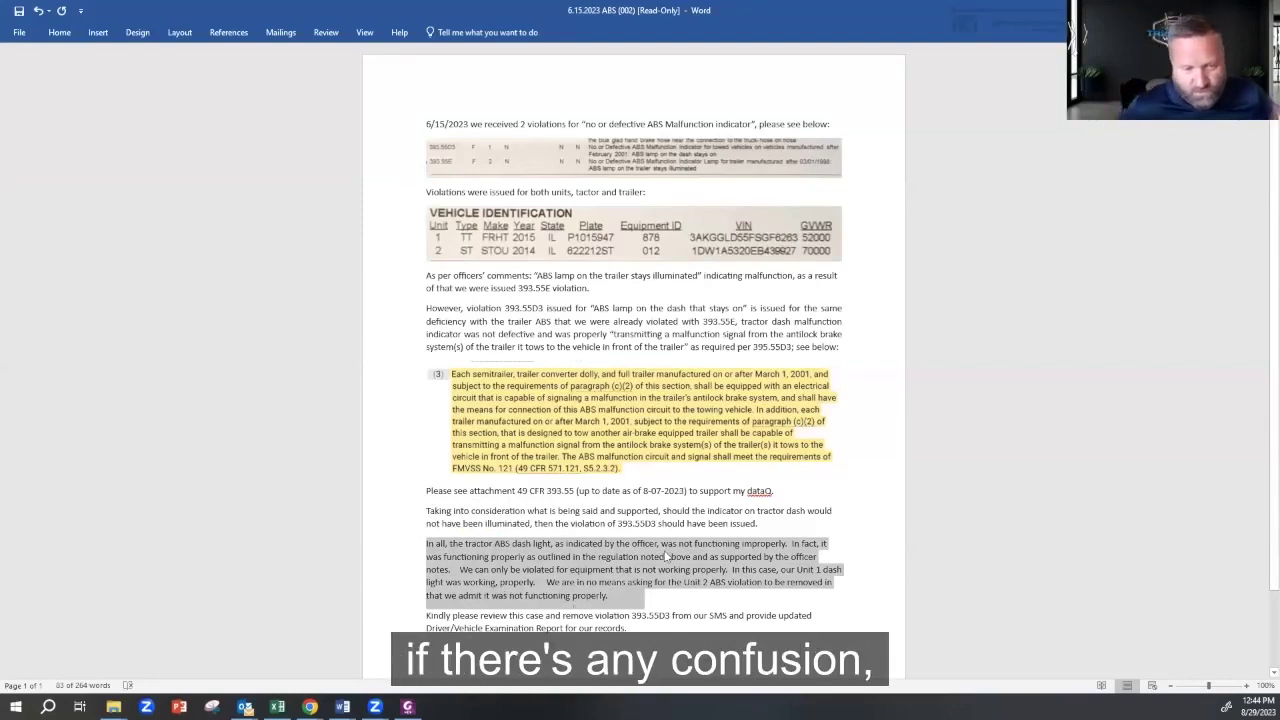
pyautogui.click(528, 579)
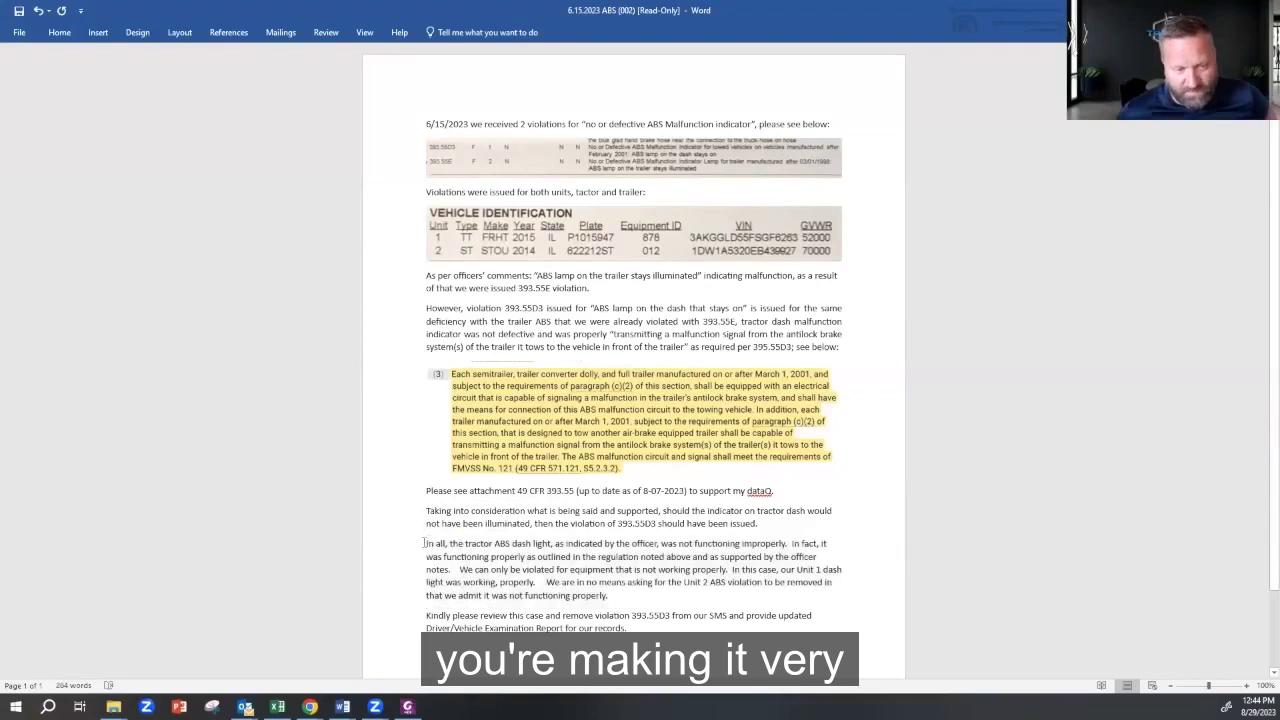
pyautogui.moveTo(424, 543)
pyautogui.mouseDown()
pyautogui.moveTo(624, 595)
pyautogui.moveTo(440, 543)
pyautogui.moveTo(426, 523)
pyautogui.mouseUp()
pyautogui.click(624, 595)
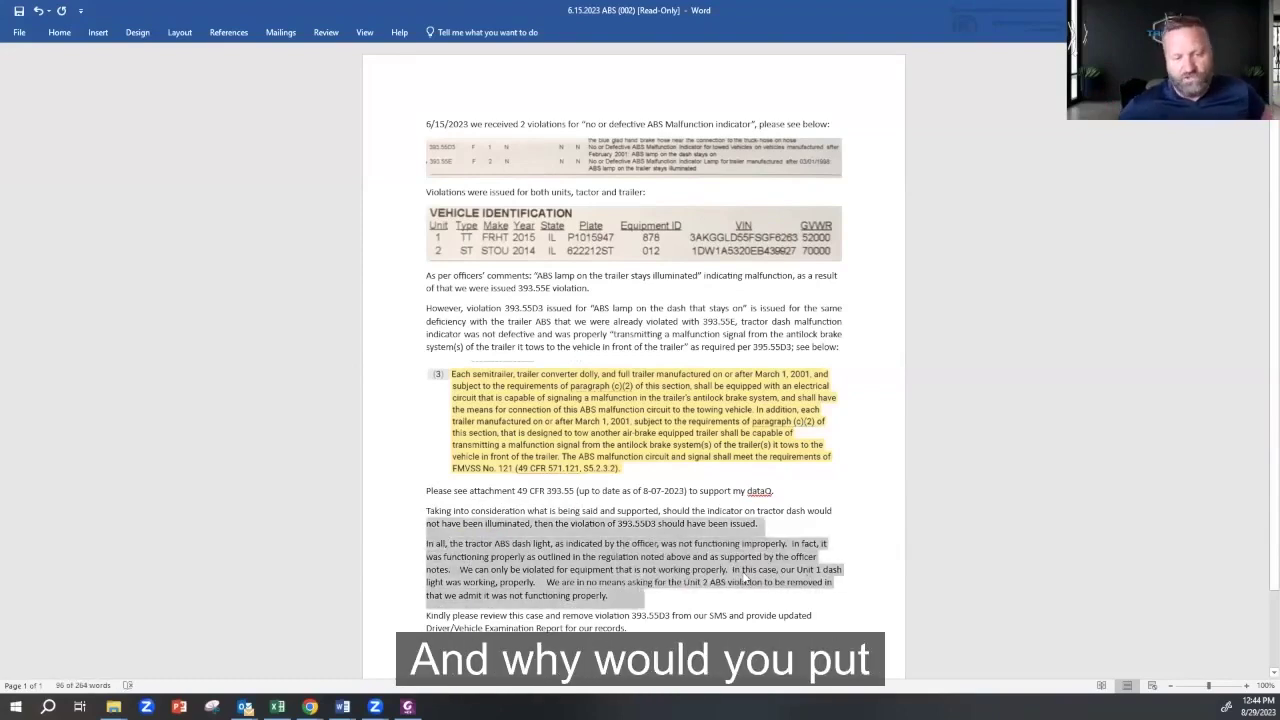
pyautogui.click(743, 572)
pyautogui.moveTo(547, 583); pyautogui.dragTo(706, 597)
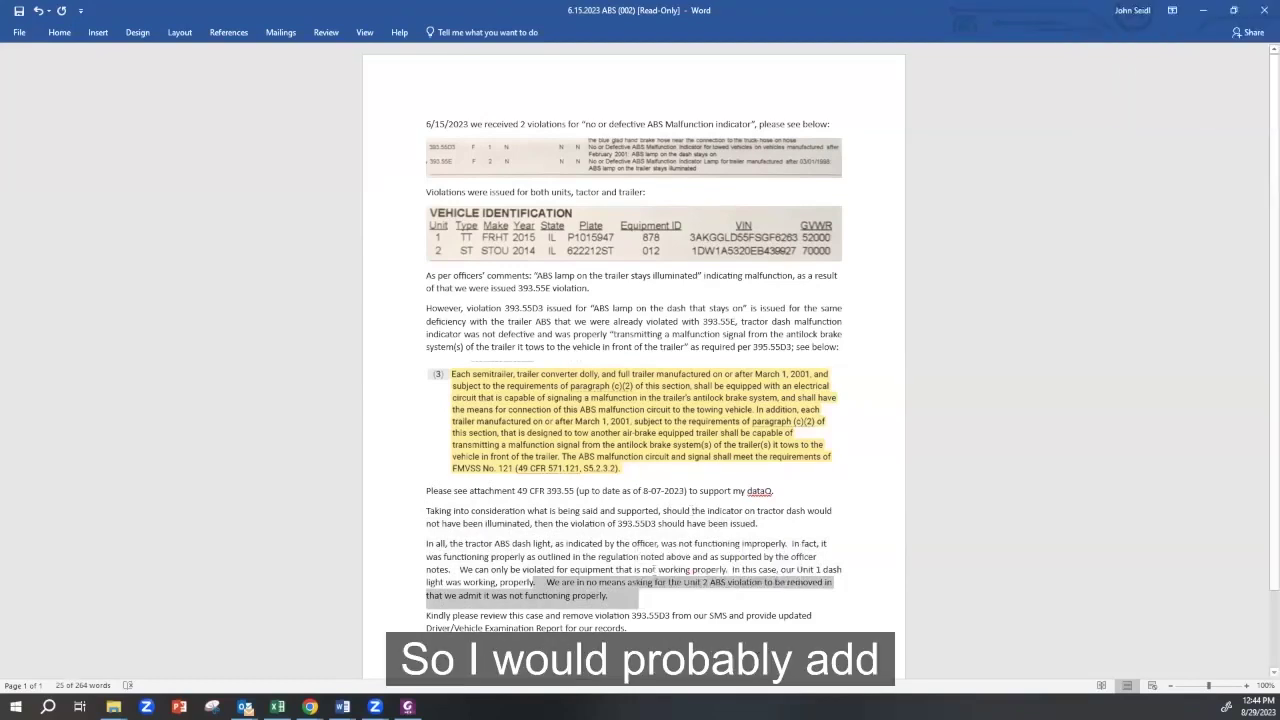
pyautogui.click(620, 595)
pyautogui.tripleClick(545, 566)
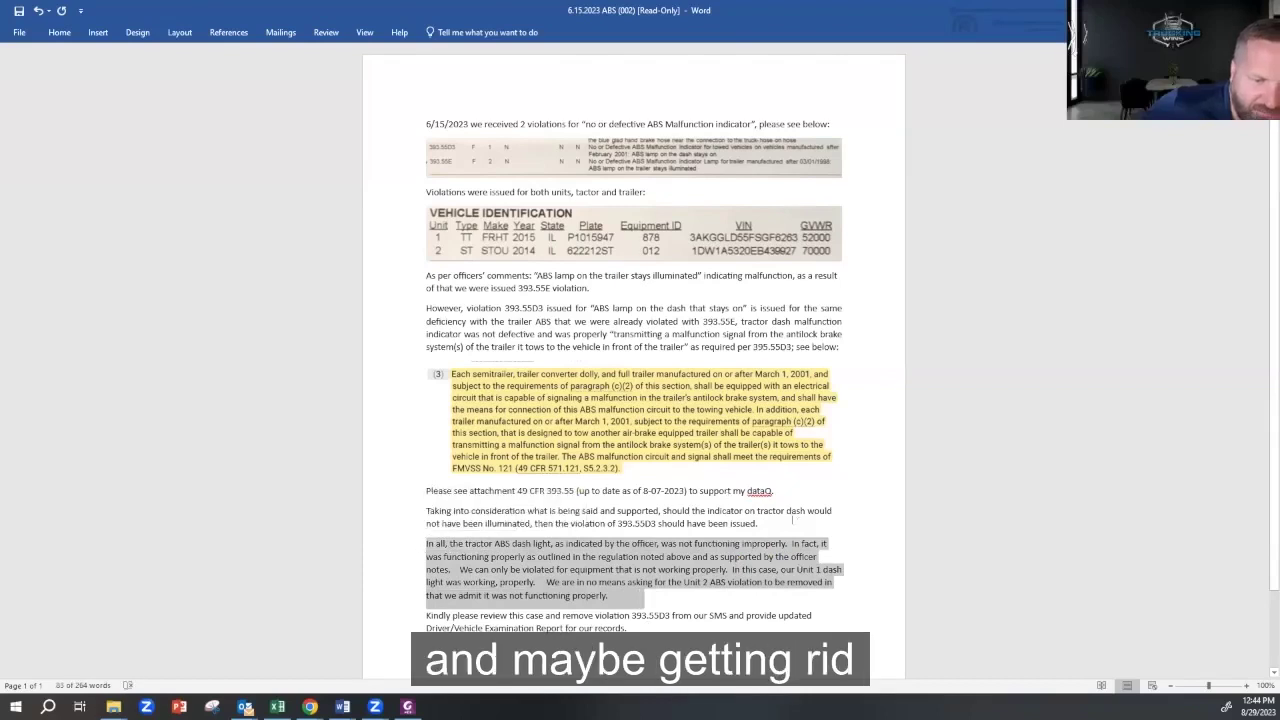
pyautogui.moveTo(762, 523); pyautogui.dragTo(428, 511)
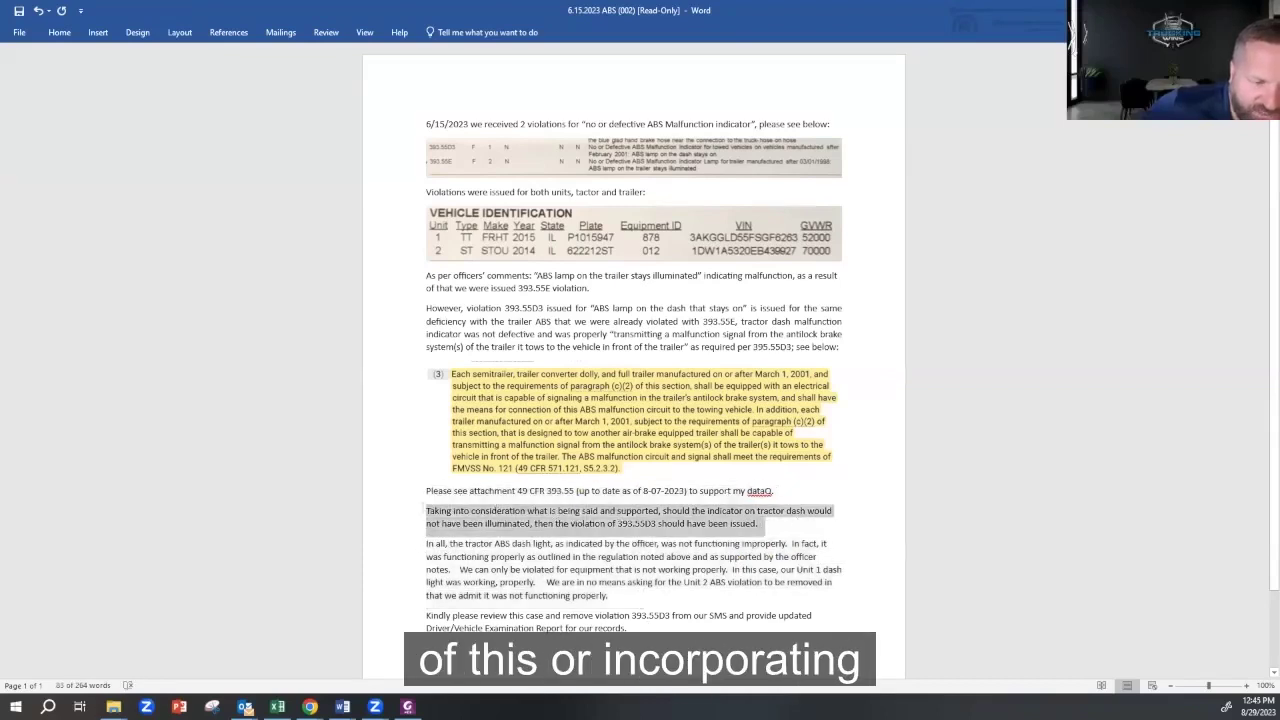
pyautogui.click(428, 523)
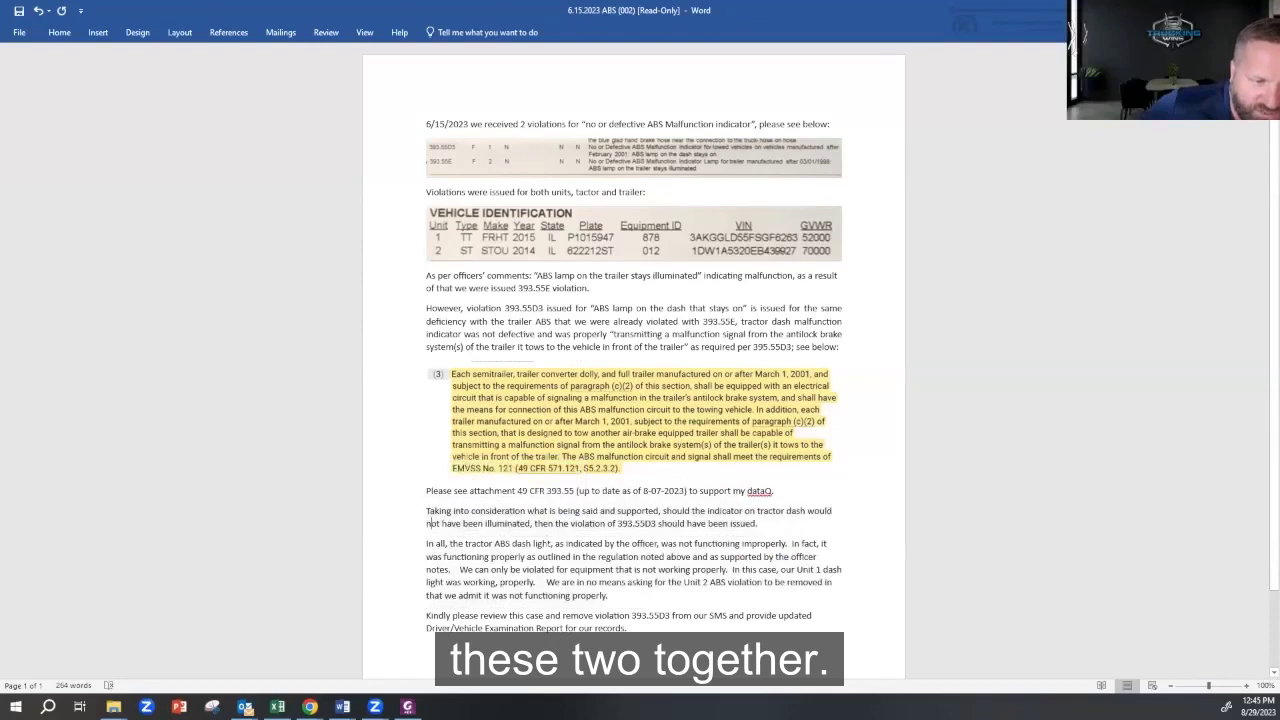
pyautogui.moveTo(427, 511); pyautogui.dragTo(640, 597)
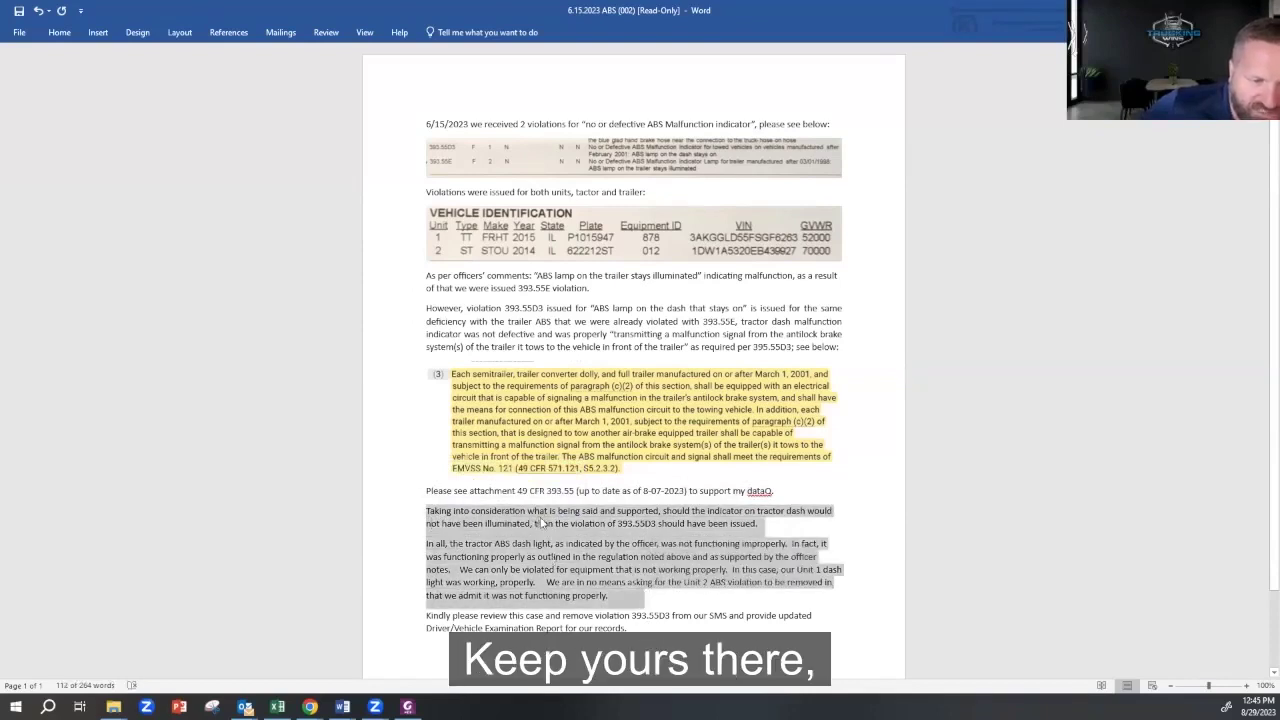
pyautogui.click(546, 570)
pyautogui.click(565, 582)
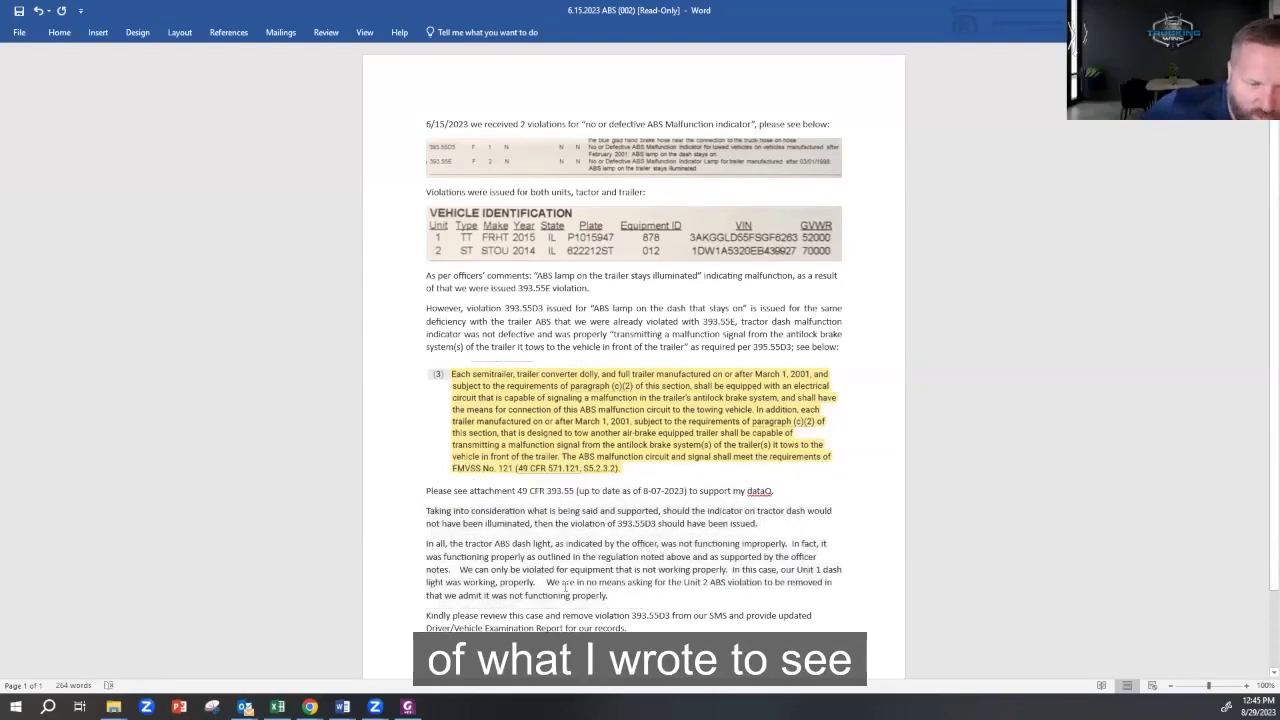